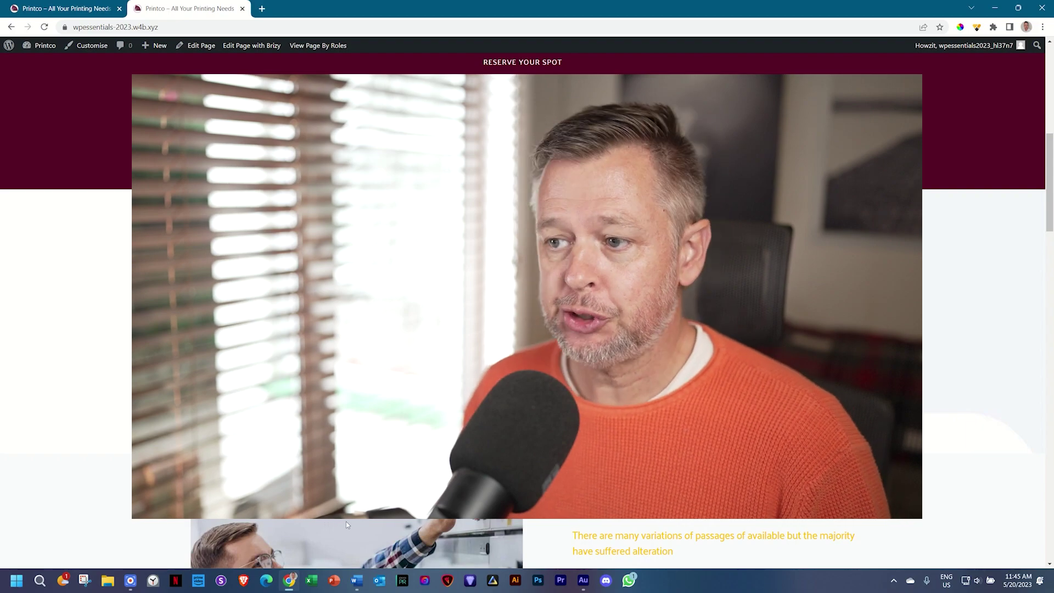
Step: Scroll the Printco home page to inspect the copyright footer
{"action": "scroll", "coordinate": [346, 522], "scroll_direction": "down", "scroll_amount": 3}
{"action": "scroll", "coordinate": [355, 524], "scroll_direction": "down", "scroll_amount": 3}
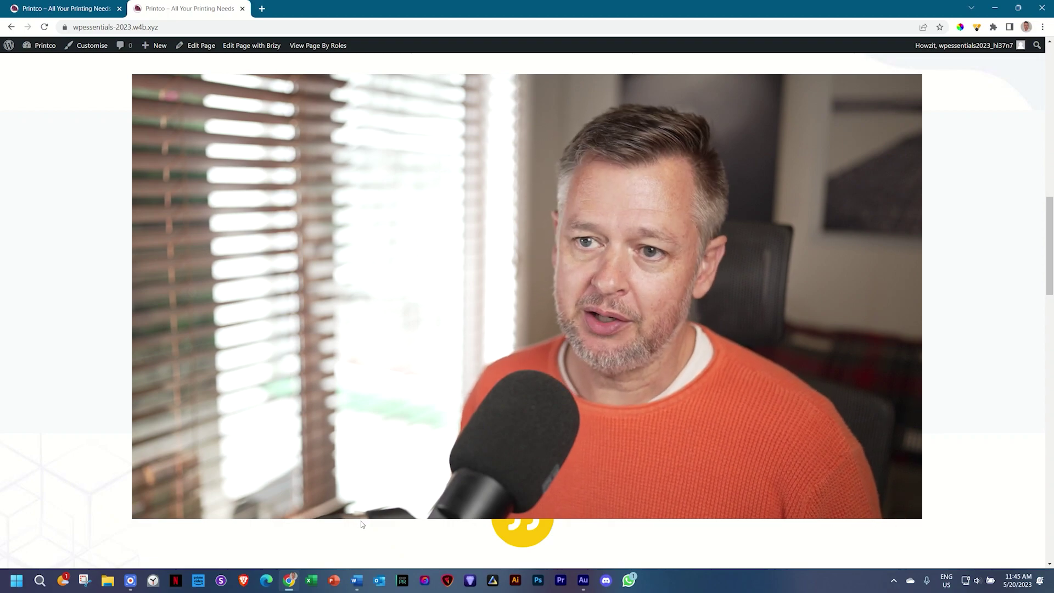
{"action": "scroll", "coordinate": [361, 524], "scroll_direction": "up", "scroll_amount": 5}
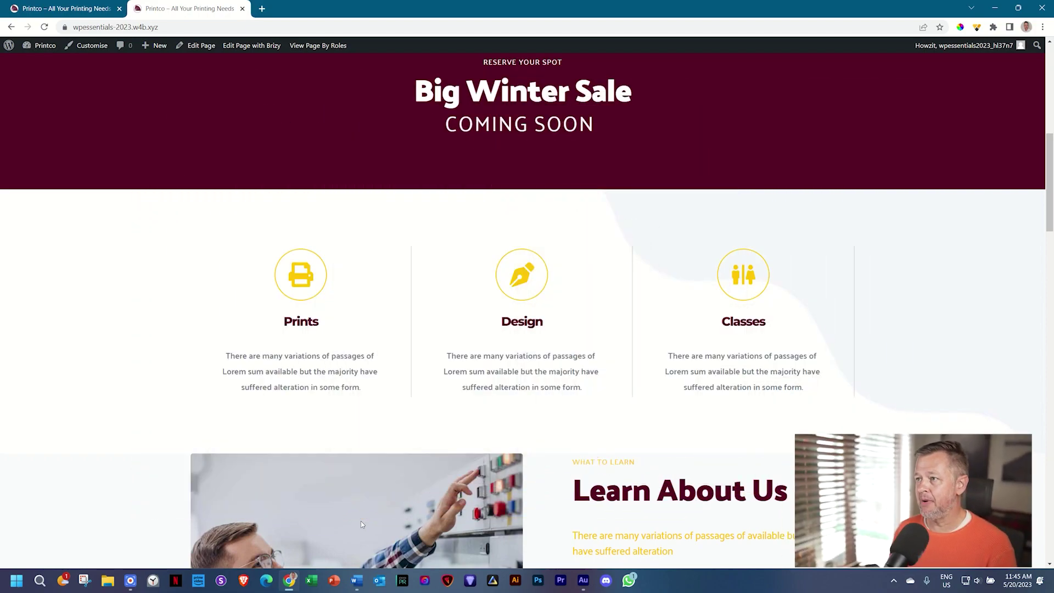
{"action": "scroll", "coordinate": [389, 506], "scroll_direction": "up", "scroll_amount": 8}
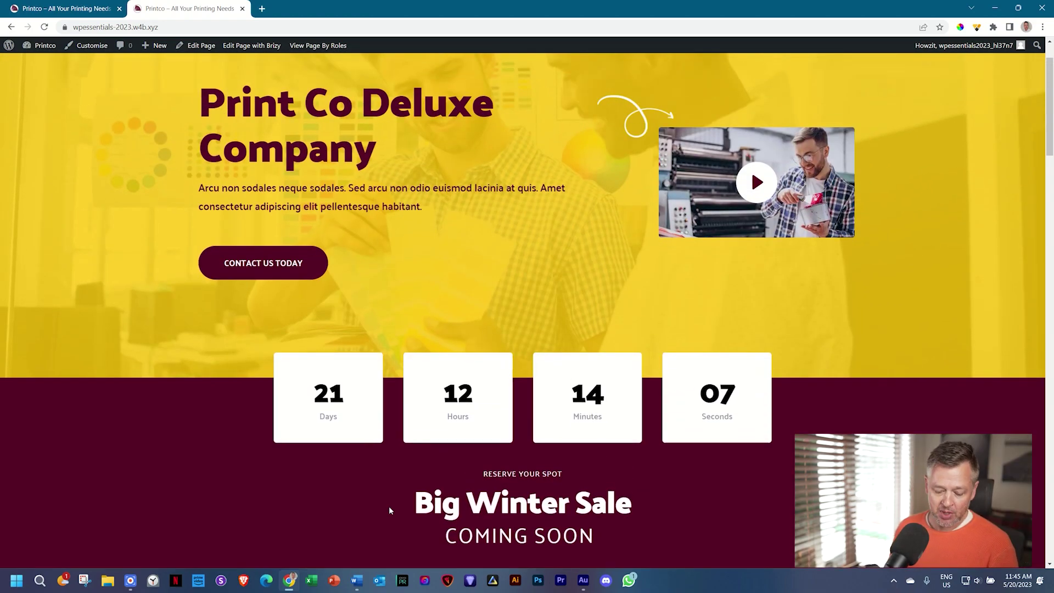
{"action": "scroll", "coordinate": [598, 235], "scroll_direction": "up", "scroll_amount": 2}
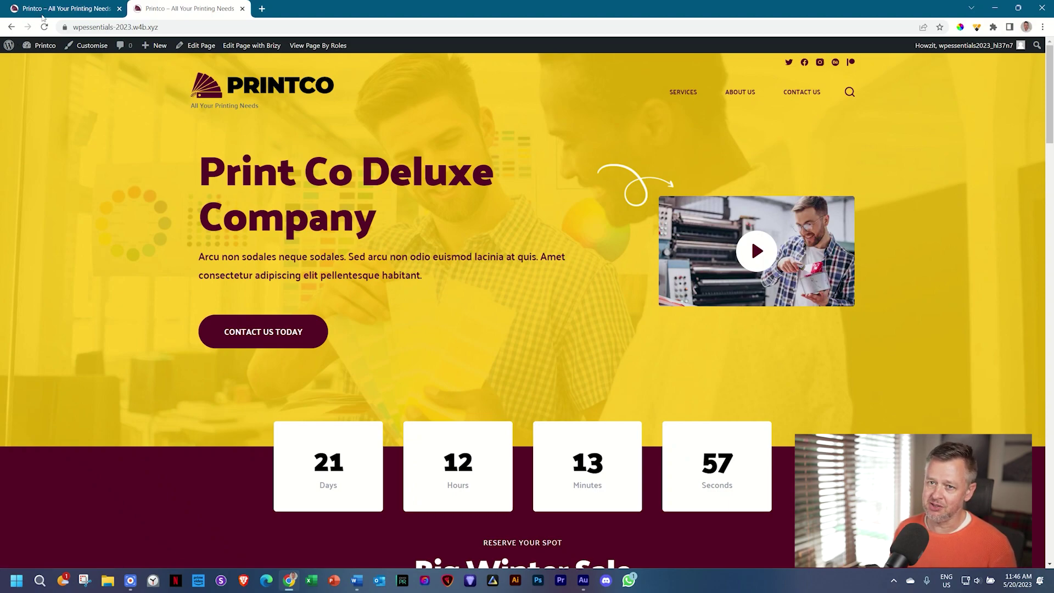
Step: Compare the footer with the other Printco site in the neighbouring browser tab
{"action": "left_click", "coordinate": [47, 12]}
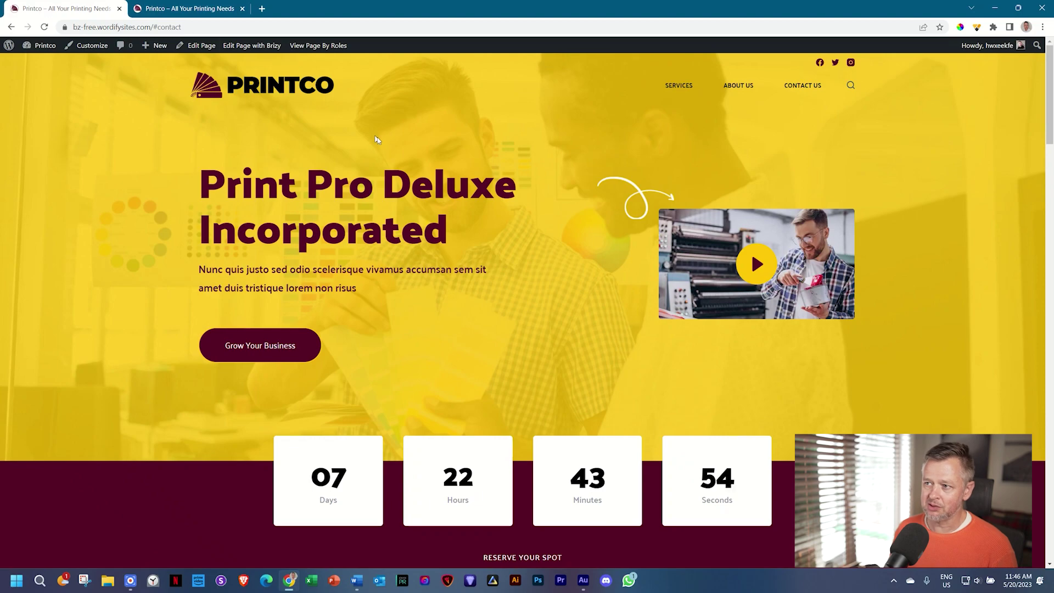
{"action": "left_click", "coordinate": [196, 6]}
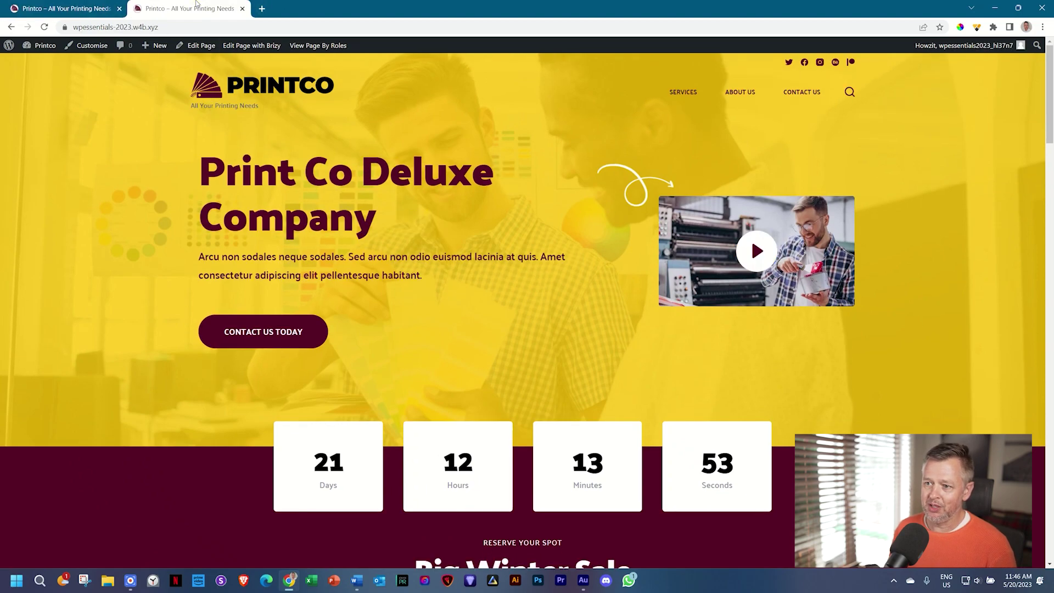
{"action": "left_click", "coordinate": [125, 10]}
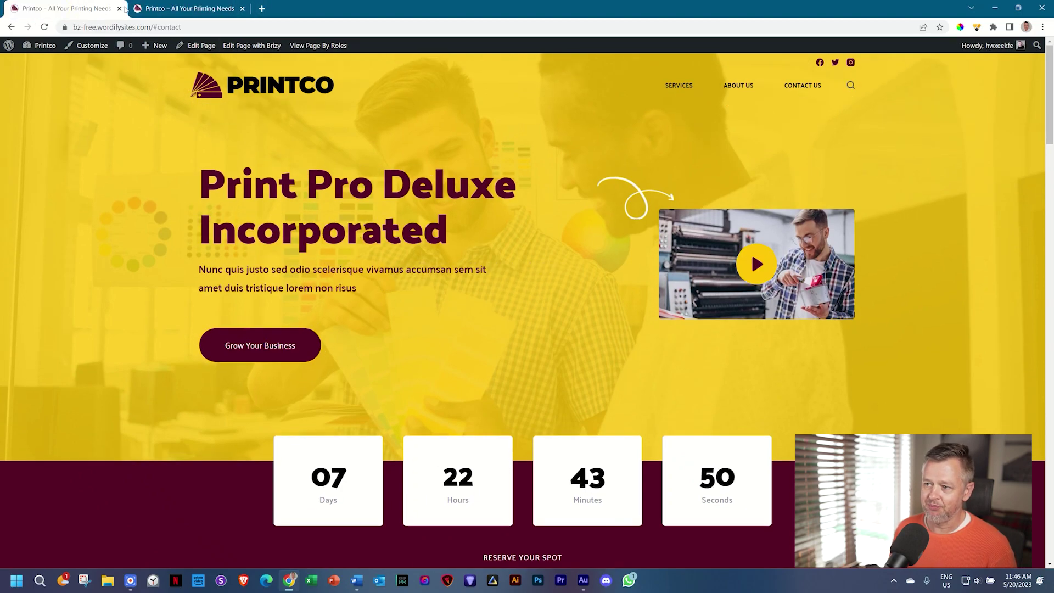
{"action": "left_click", "coordinate": [159, 7]}
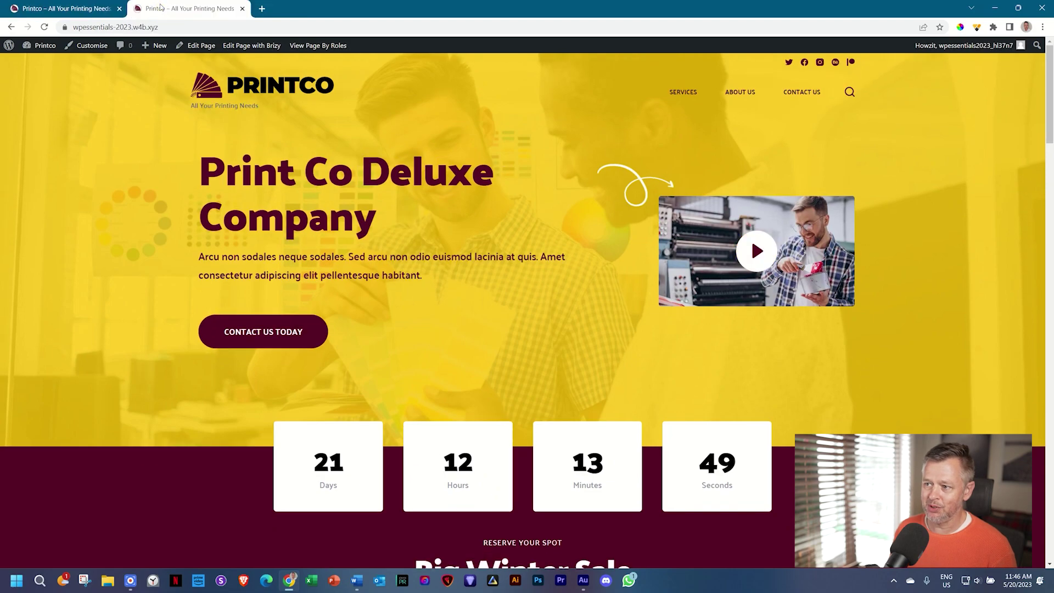
{"action": "left_click", "coordinate": [93, 8]}
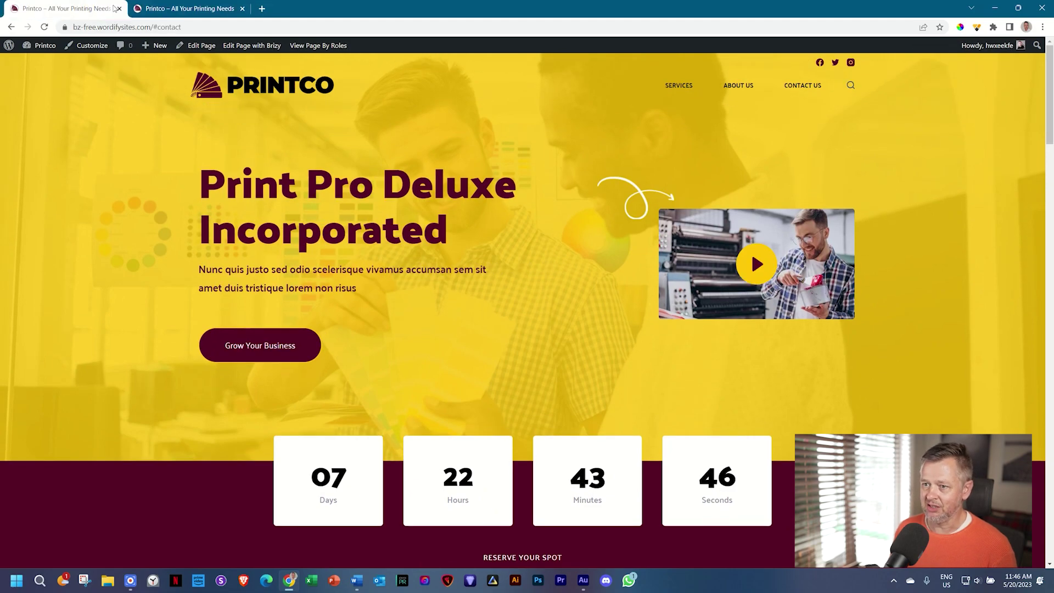
{"action": "left_click", "coordinate": [150, 4]}
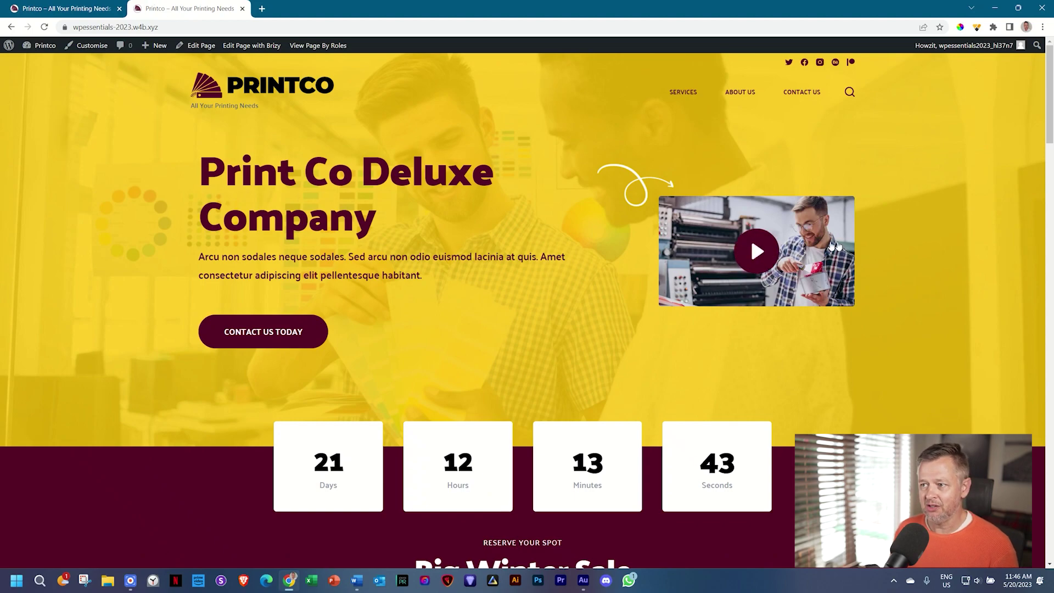
{"action": "left_click", "coordinate": [48, 7]}
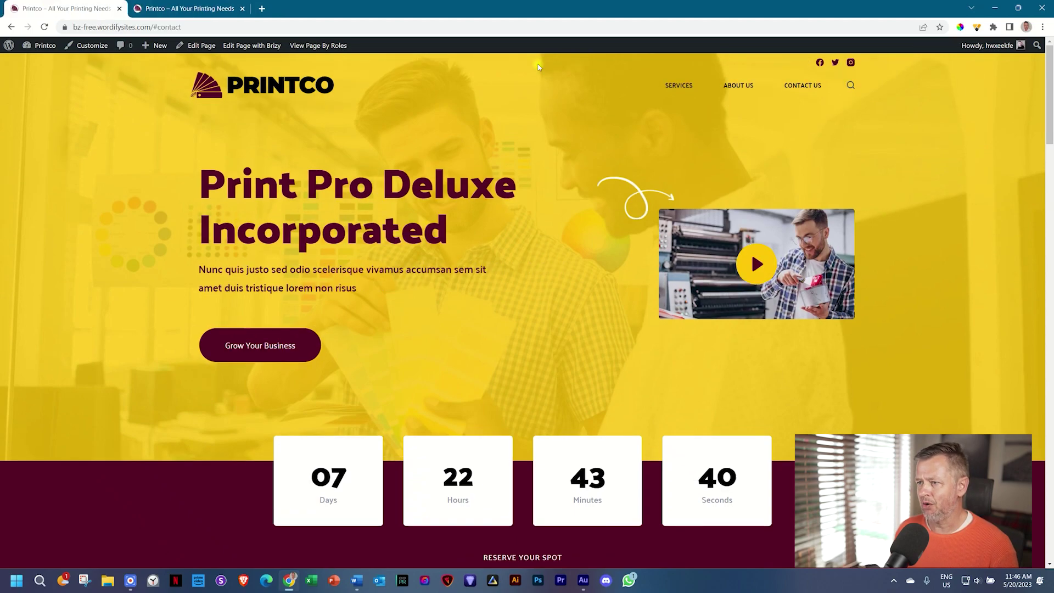
{"action": "key", "text": "ctrl+Tab"}
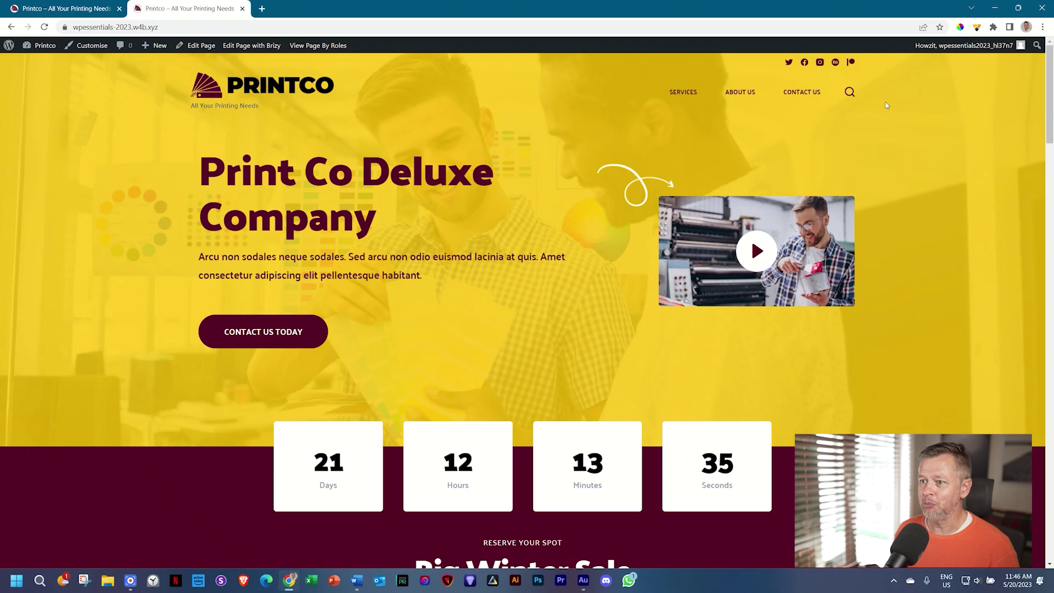
Step: Open the wpessentials Printco site in the Blocksy theme Customizer
{"action": "scroll", "coordinate": [885, 105], "scroll_direction": "down", "scroll_amount": 15}
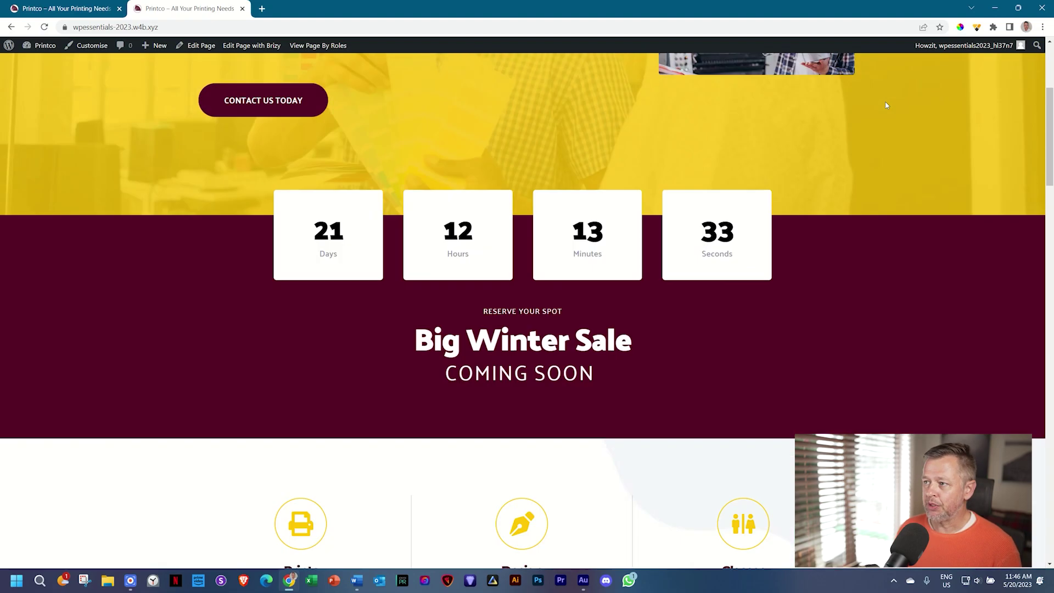
{"action": "scroll", "coordinate": [885, 106], "scroll_direction": "down", "scroll_amount": 10}
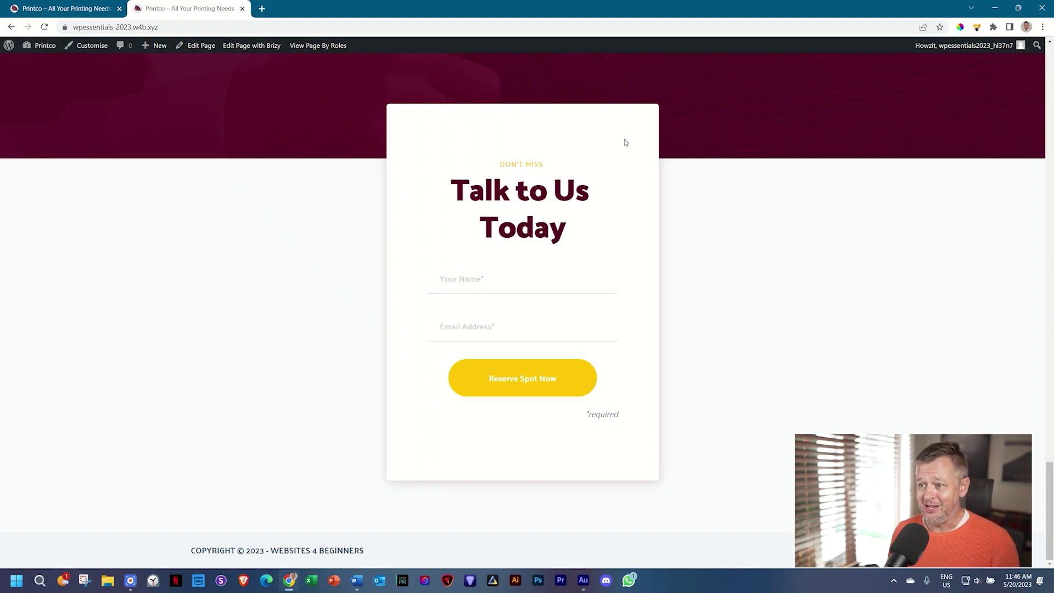
{"action": "left_click", "coordinate": [101, 46]}
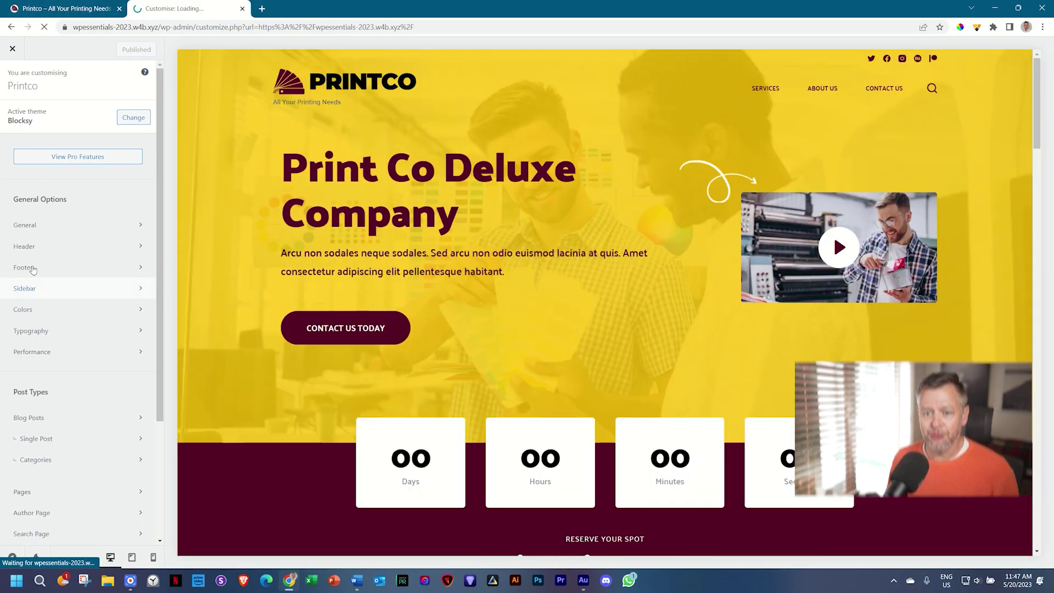
Step: Set the footer Bottom Row to 2 columns, leaving Copyright in the first column
{"action": "left_click", "coordinate": [31, 267]}
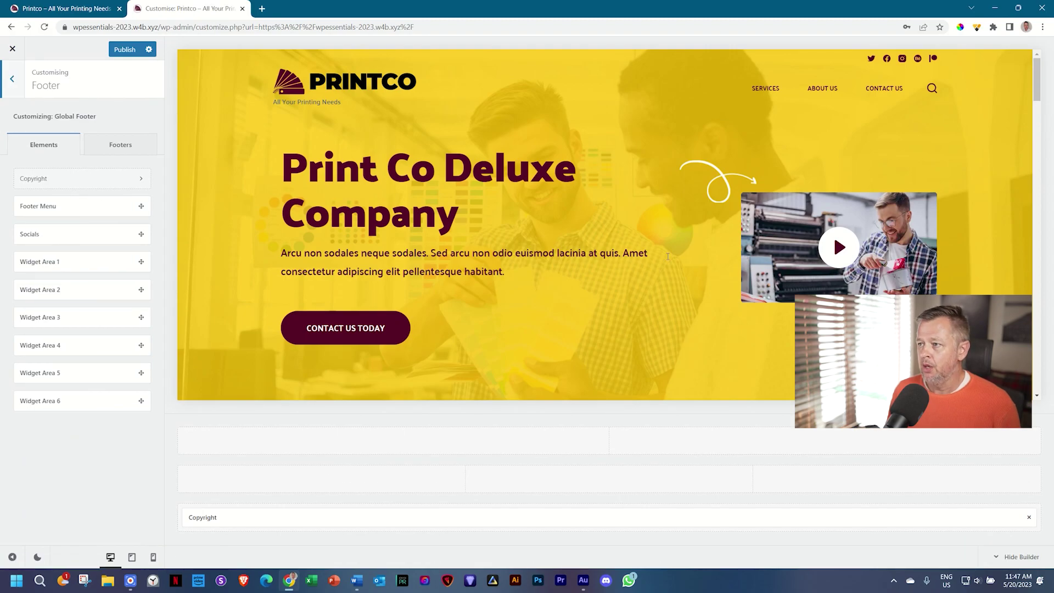
{"action": "scroll", "coordinate": [832, 232], "scroll_direction": "down", "scroll_amount": 5}
{"action": "scroll", "coordinate": [886, 244], "scroll_direction": "down", "scroll_amount": 20}
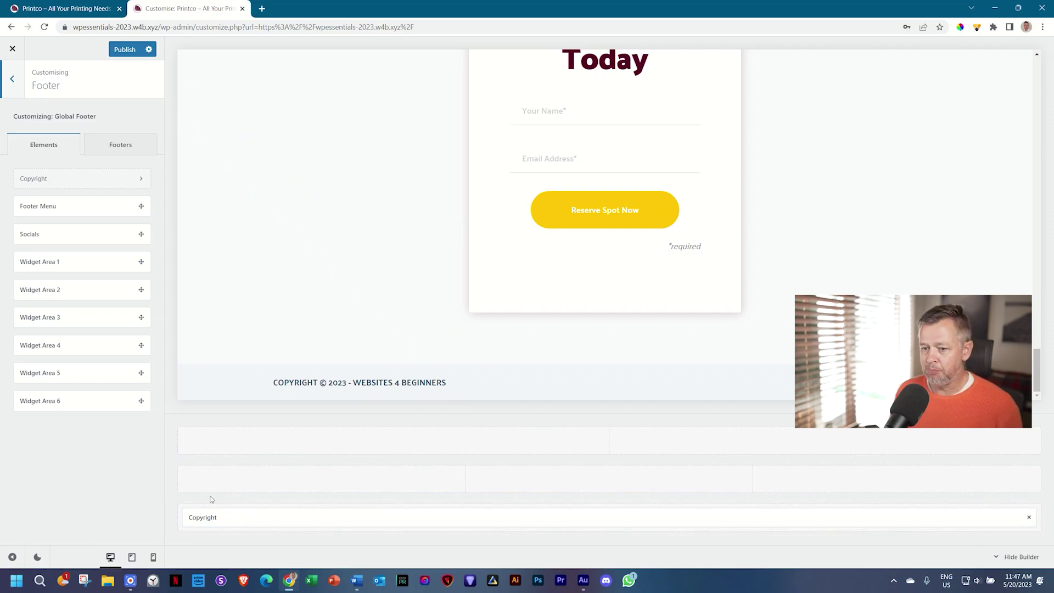
{"action": "left_click", "coordinate": [208, 501]}
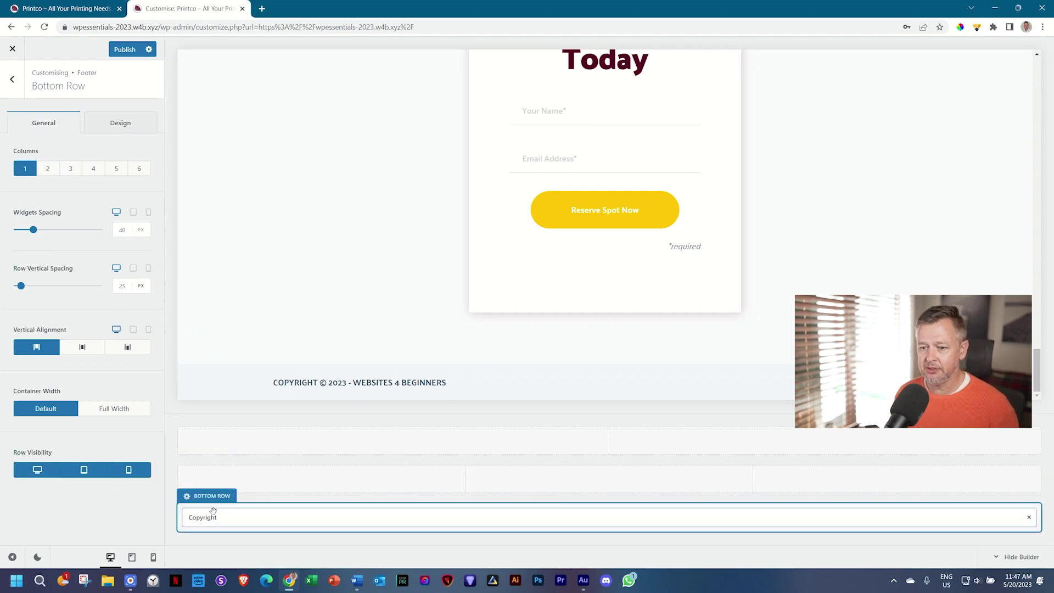
{"action": "left_click", "coordinate": [46, 170]}
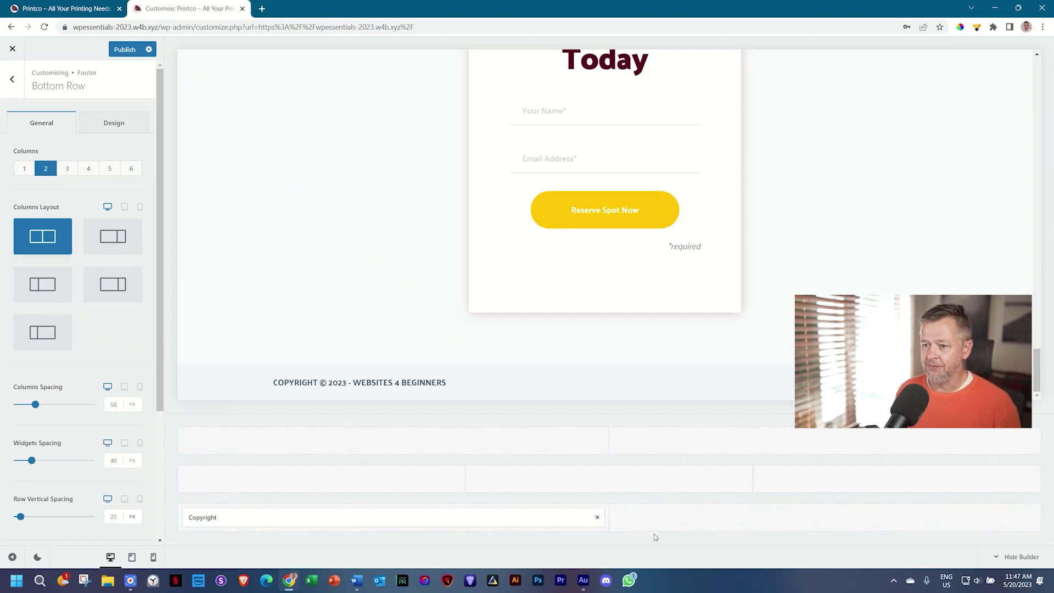
Step: Place the Footer Menu in the Bottom Row's second column, aligned right
{"action": "left_click", "coordinate": [15, 93]}
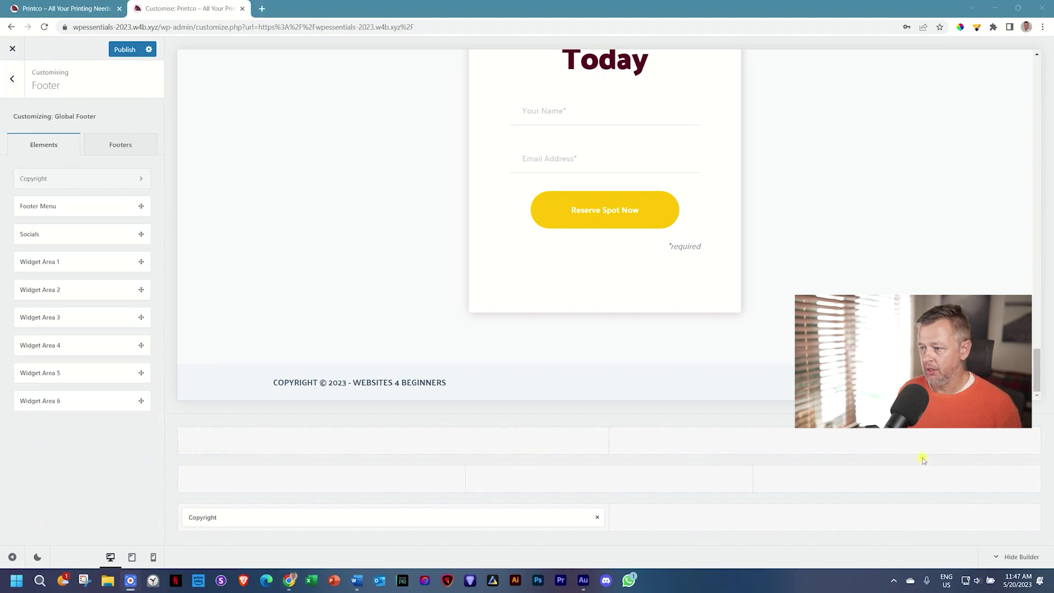
{"action": "left_click_drag", "start_coordinate": [30, 213], "coordinate": [818, 530]}
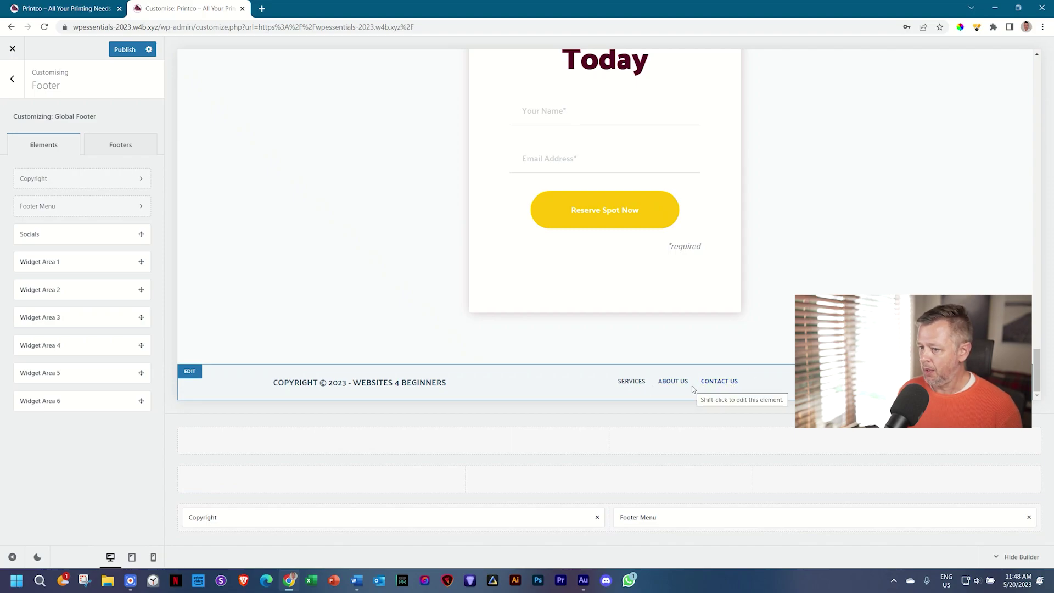
{"action": "left_click", "coordinate": [681, 517]}
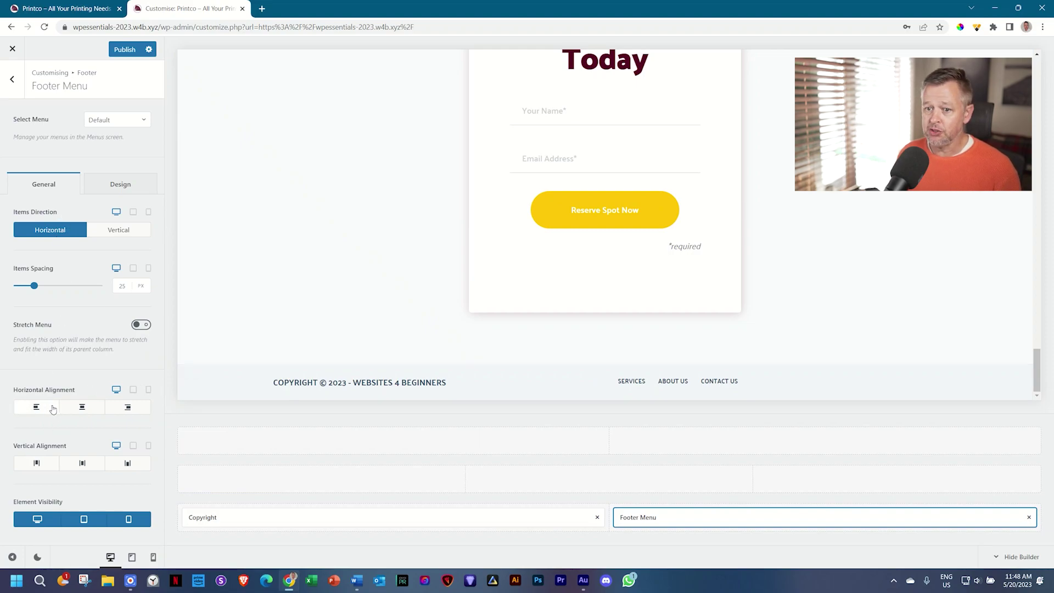
{"action": "left_click", "coordinate": [129, 411]}
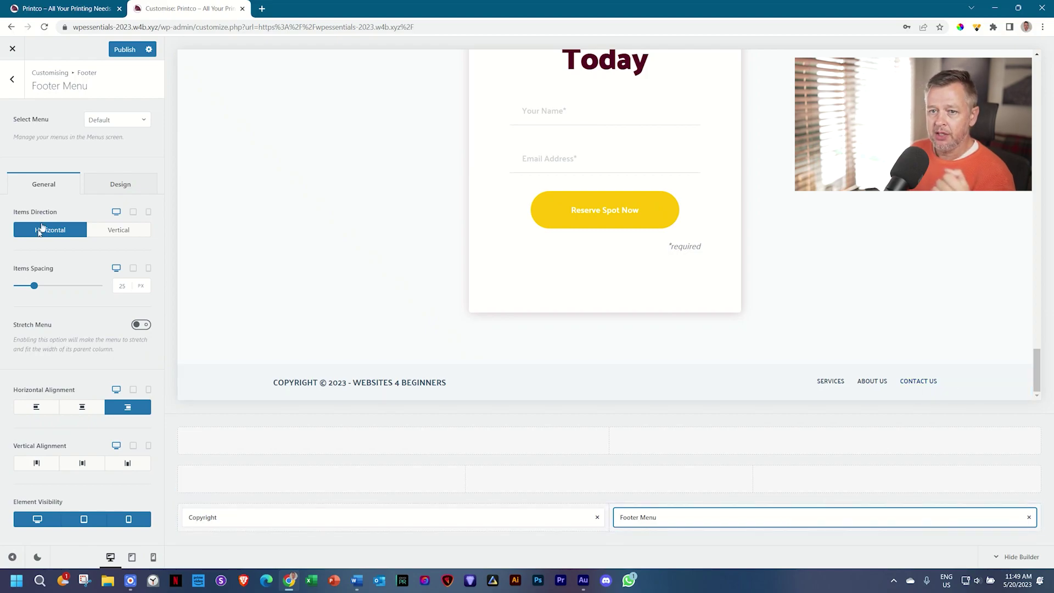
Step: Set the Footer Menu's Design font colour to maroon hex #560224
{"action": "left_click", "coordinate": [113, 186]}
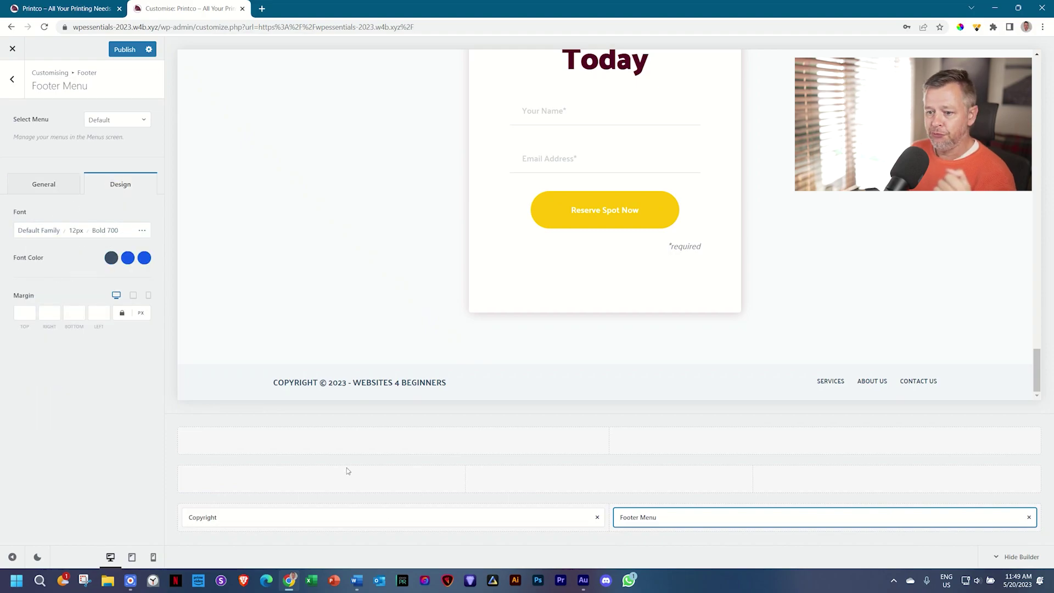
{"action": "left_click", "coordinate": [362, 583]}
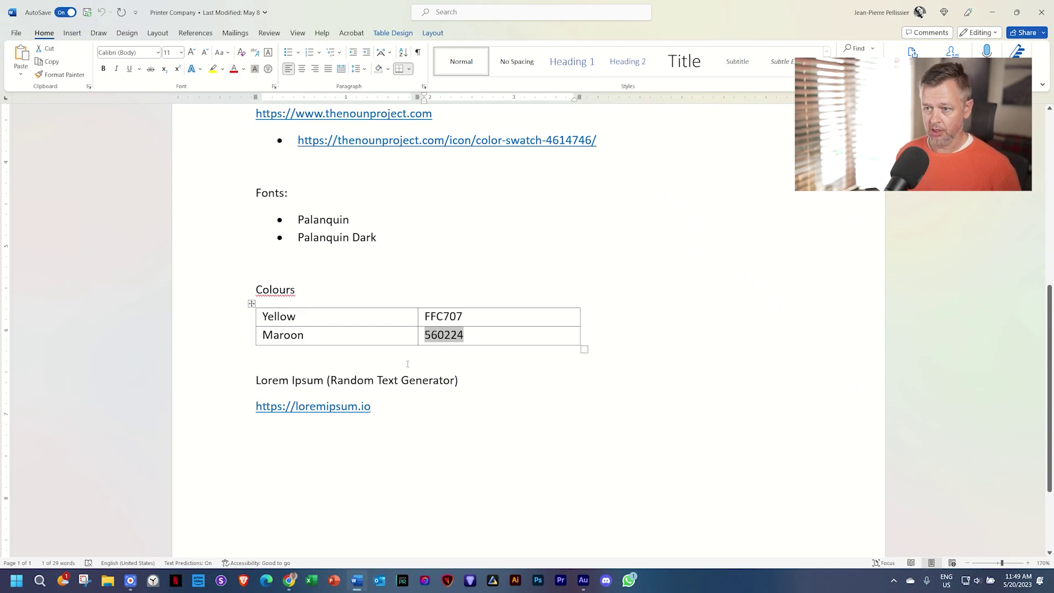
{"action": "key", "text": "alt+Tab"}
{"action": "left_click", "coordinate": [112, 259]}
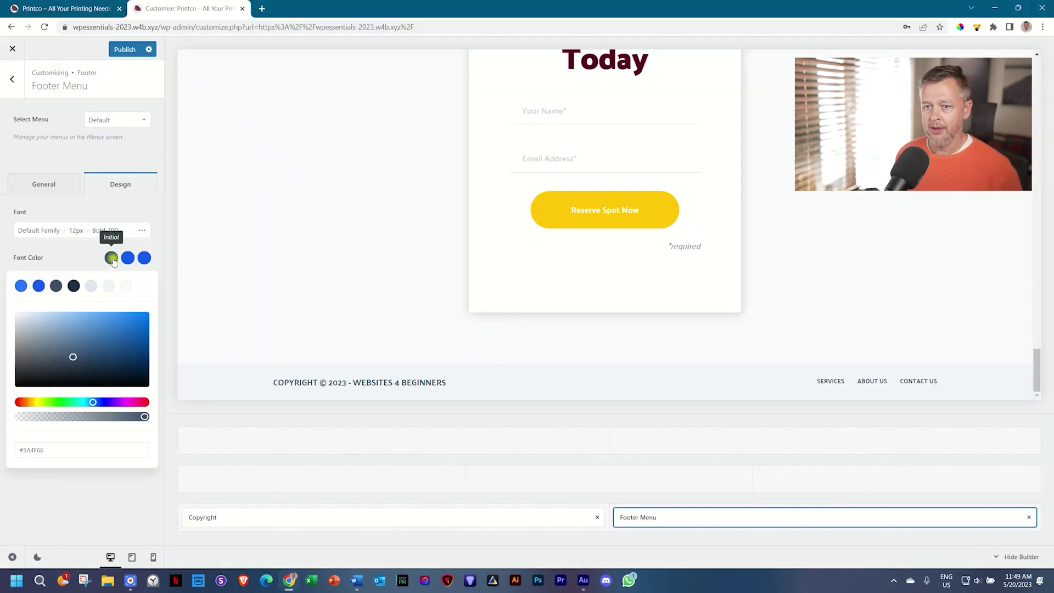
{"action": "left_click", "coordinate": [43, 446]}
{"action": "double_click", "coordinate": [43, 446]}
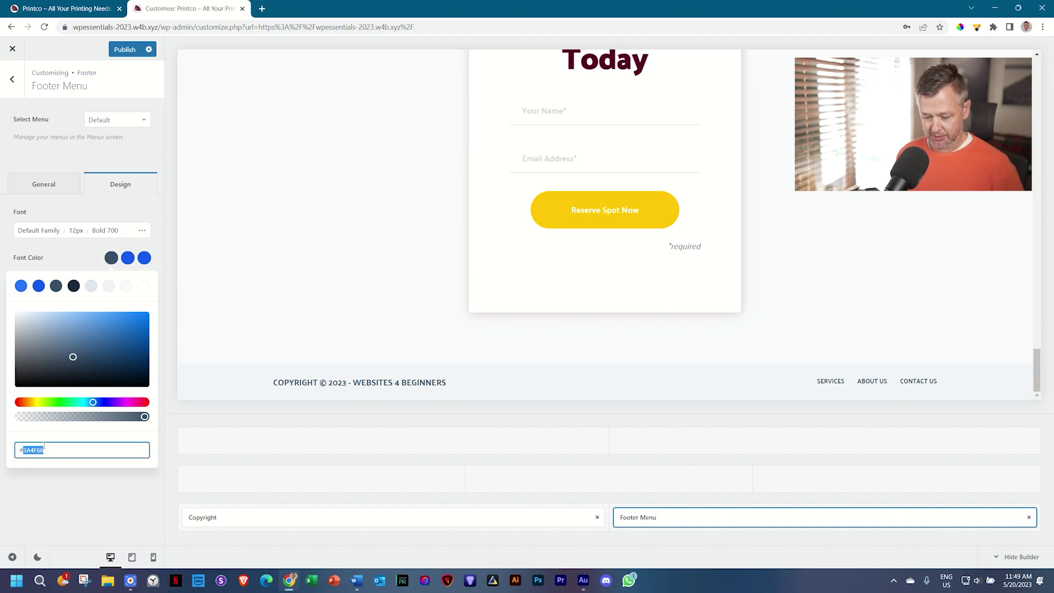
{"action": "type", "text": "560224"}
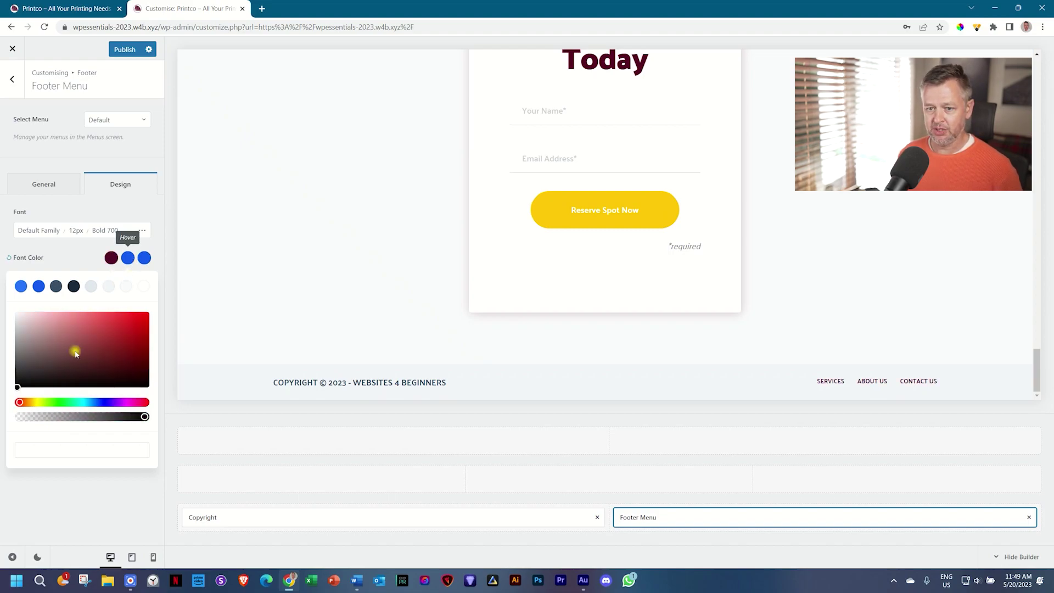
{"action": "left_click", "coordinate": [36, 447]}
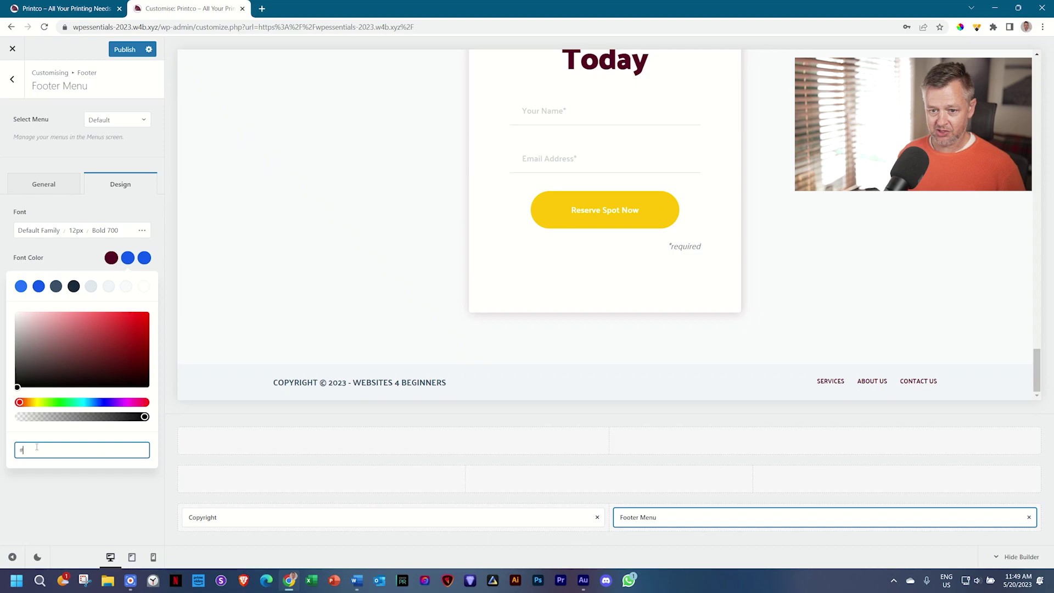
{"action": "type", "text": "560224"}
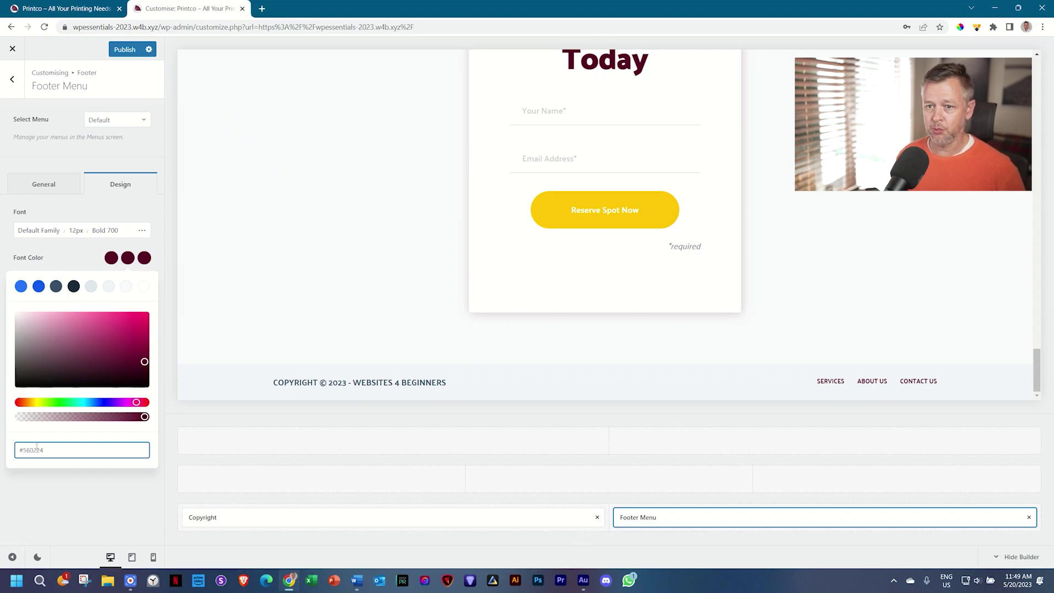
{"action": "left_click", "coordinate": [86, 261]}
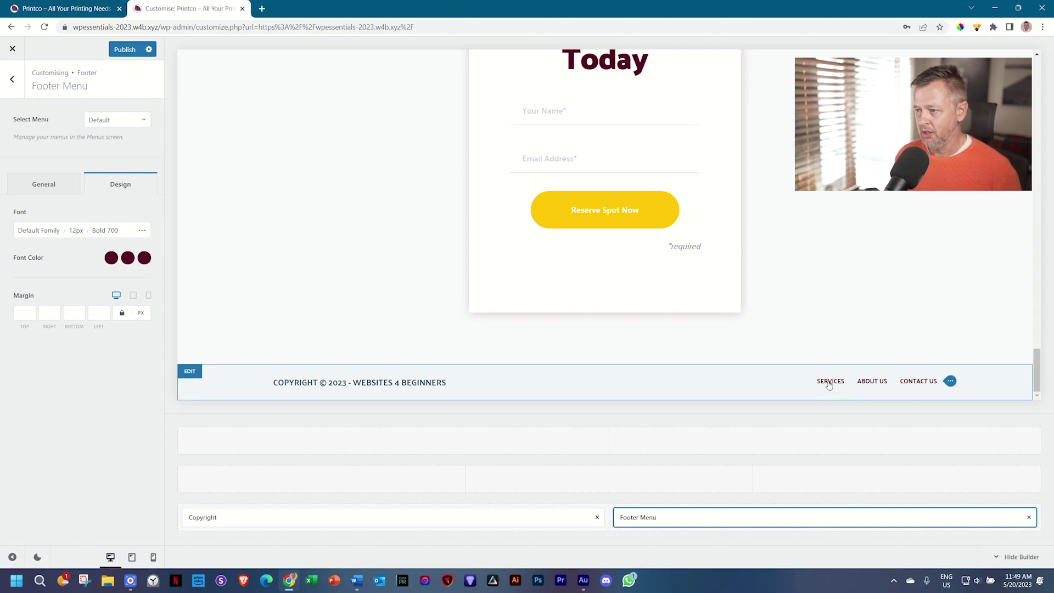
Step: Switch the preview to mobile width and open the footer Copyright element's settings
{"action": "left_click", "coordinate": [153, 556]}
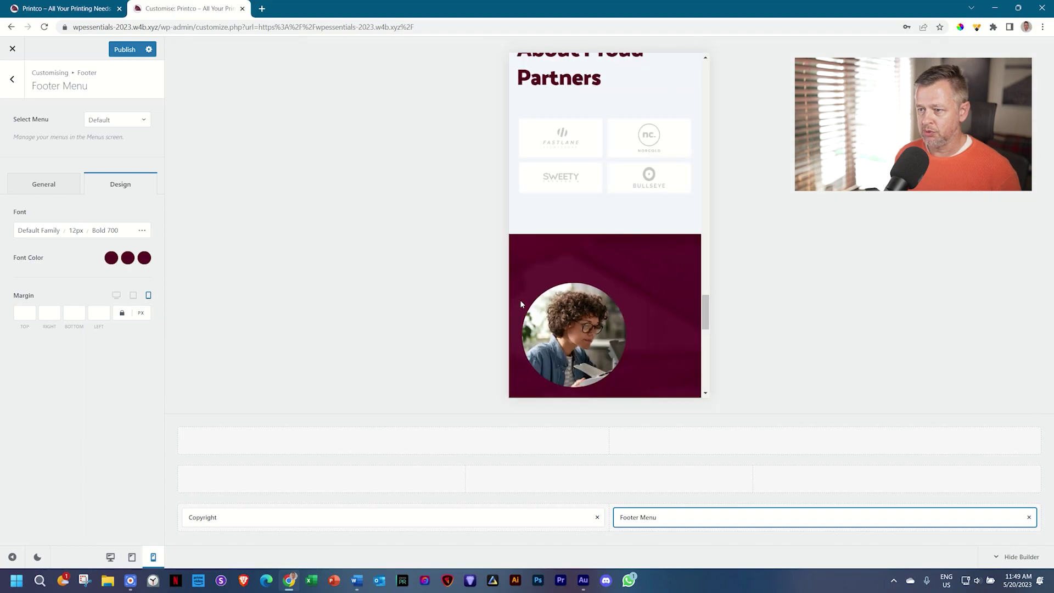
{"action": "scroll", "coordinate": [519, 300], "scroll_direction": "down", "scroll_amount": 10}
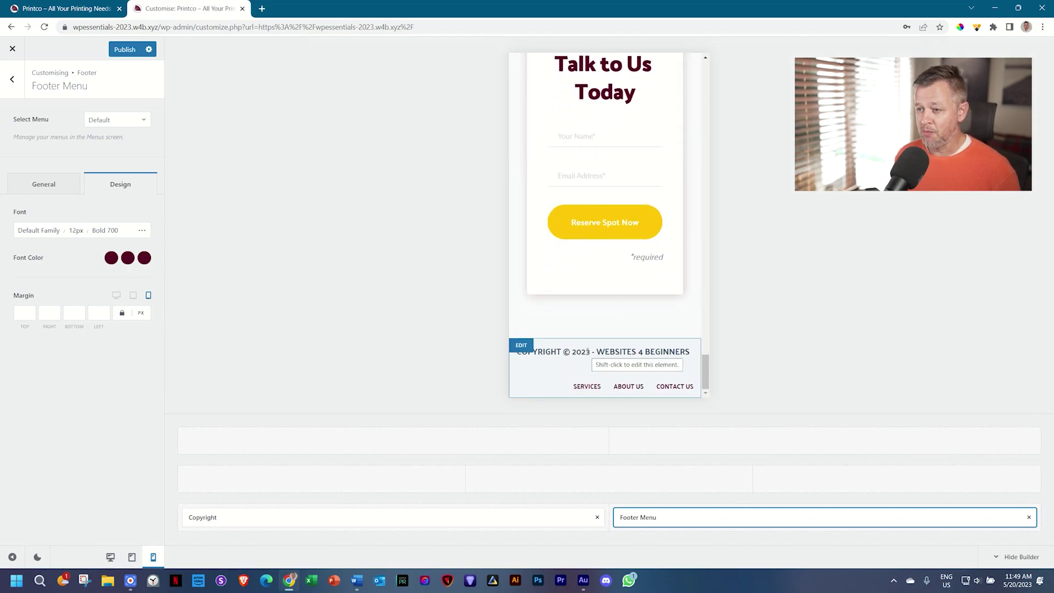
{"action": "left_click", "coordinate": [586, 351]}
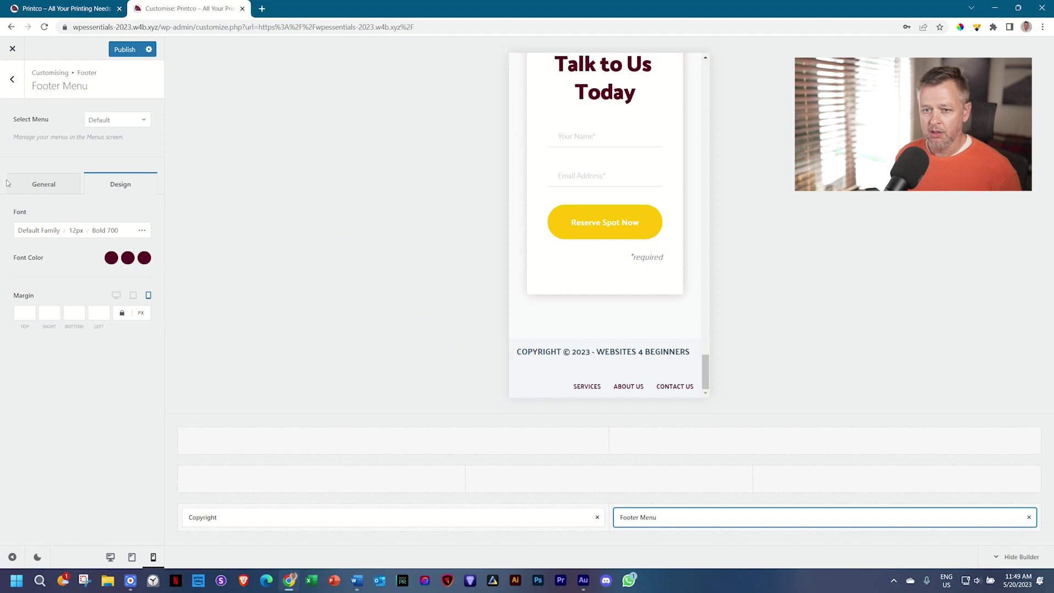
{"action": "left_click", "coordinate": [42, 184]}
{"action": "left_click", "coordinate": [235, 516]}
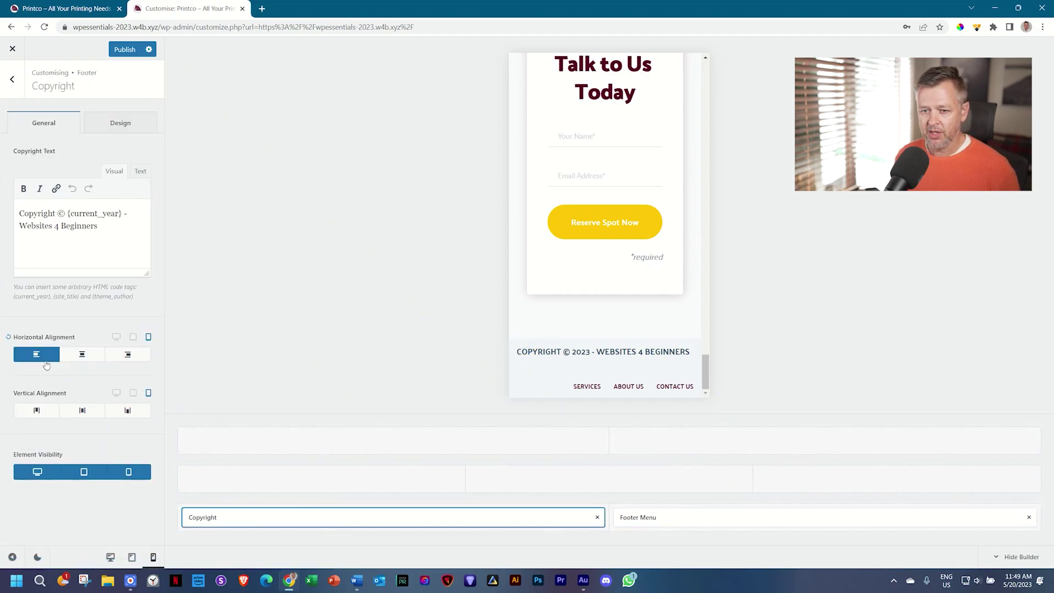
Step: Align the copyright left on desktop and centred on tablet, then check mobile
{"action": "left_click", "coordinate": [19, 351]}
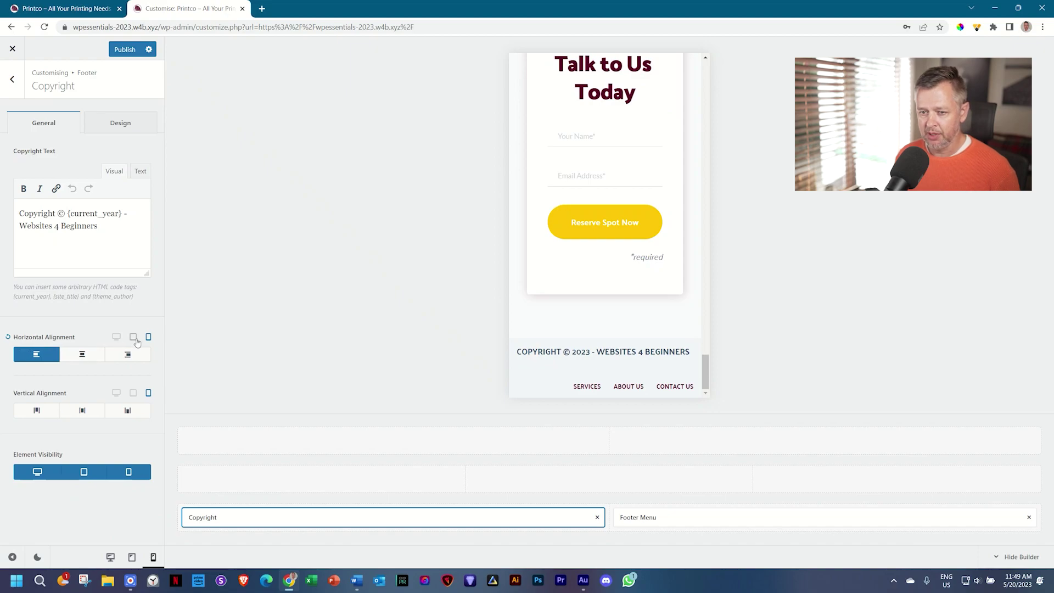
{"action": "left_click", "coordinate": [133, 337]}
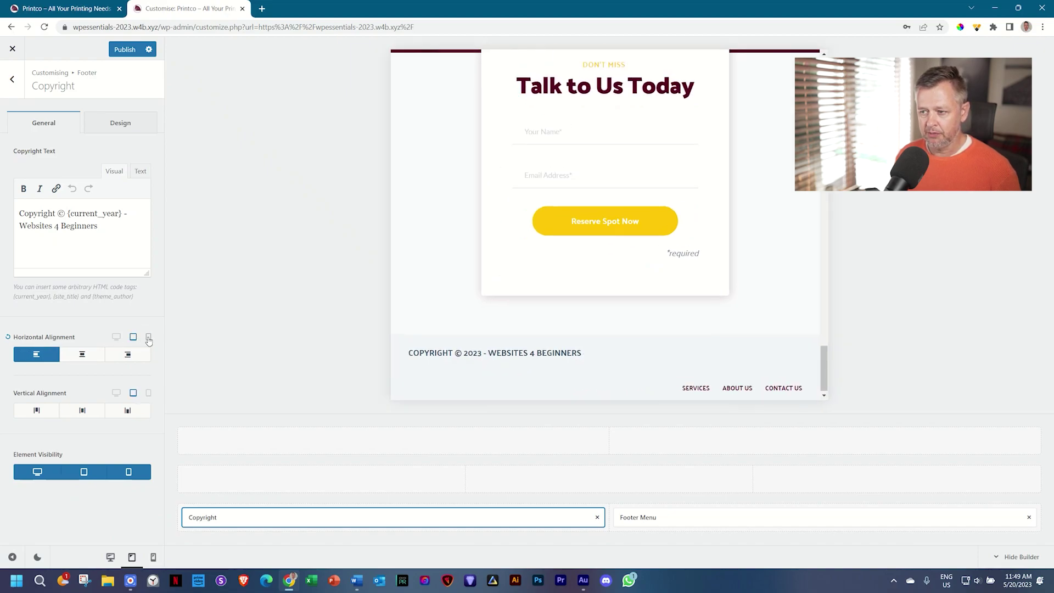
{"action": "left_click", "coordinate": [81, 357]}
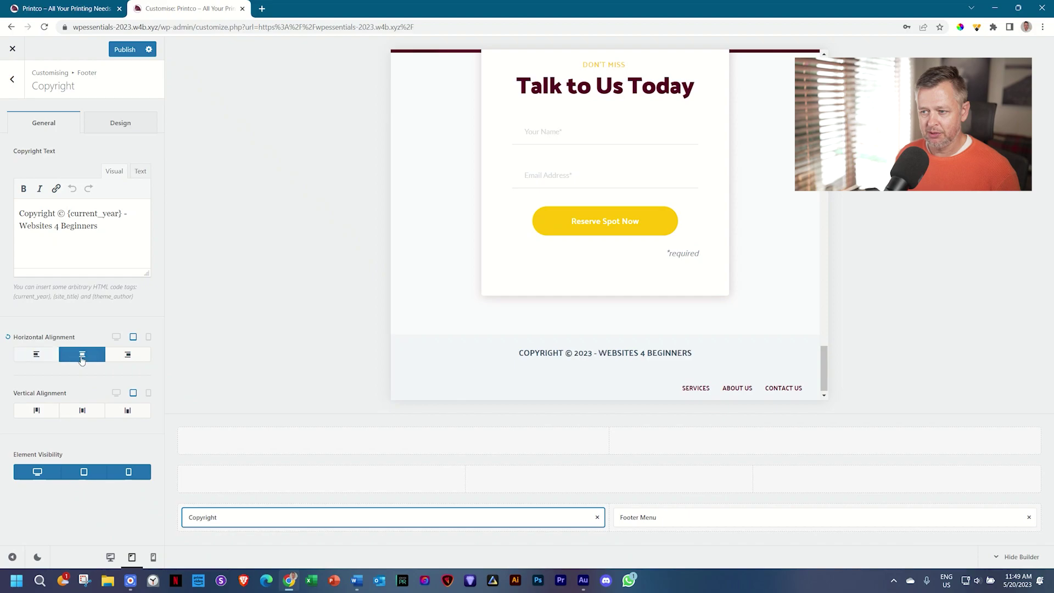
{"action": "left_click", "coordinate": [116, 336]}
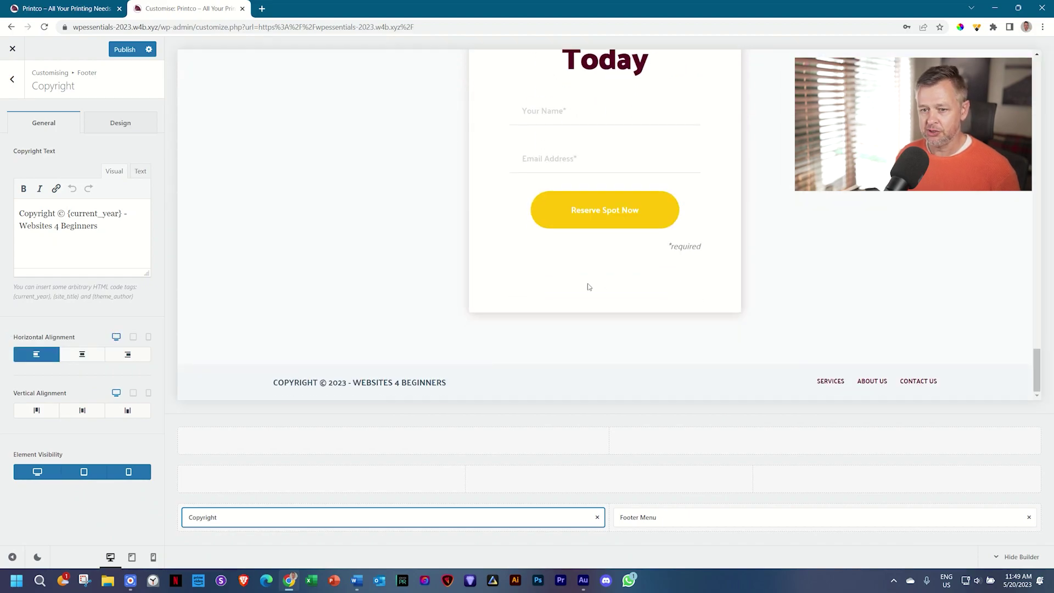
{"action": "left_click", "coordinate": [79, 356]}
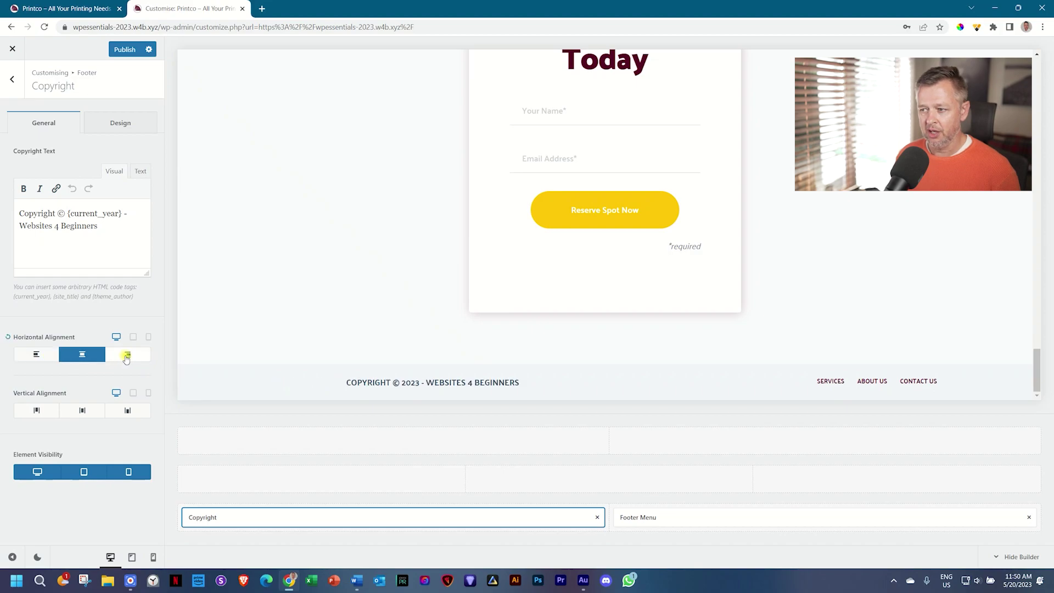
{"action": "left_click", "coordinate": [126, 356]}
{"action": "left_click", "coordinate": [82, 355]}
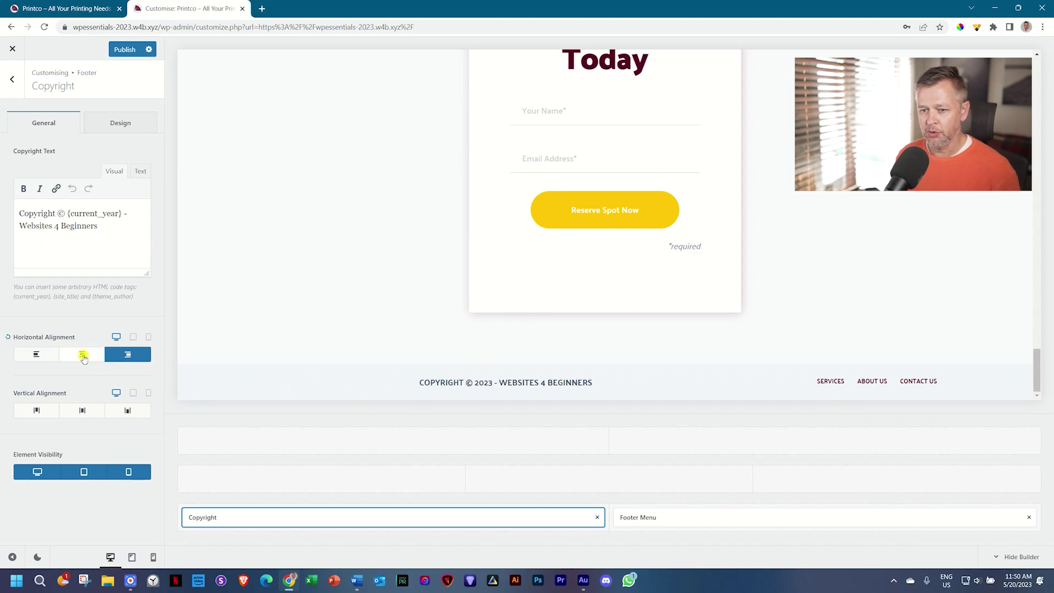
{"action": "left_click", "coordinate": [43, 357]}
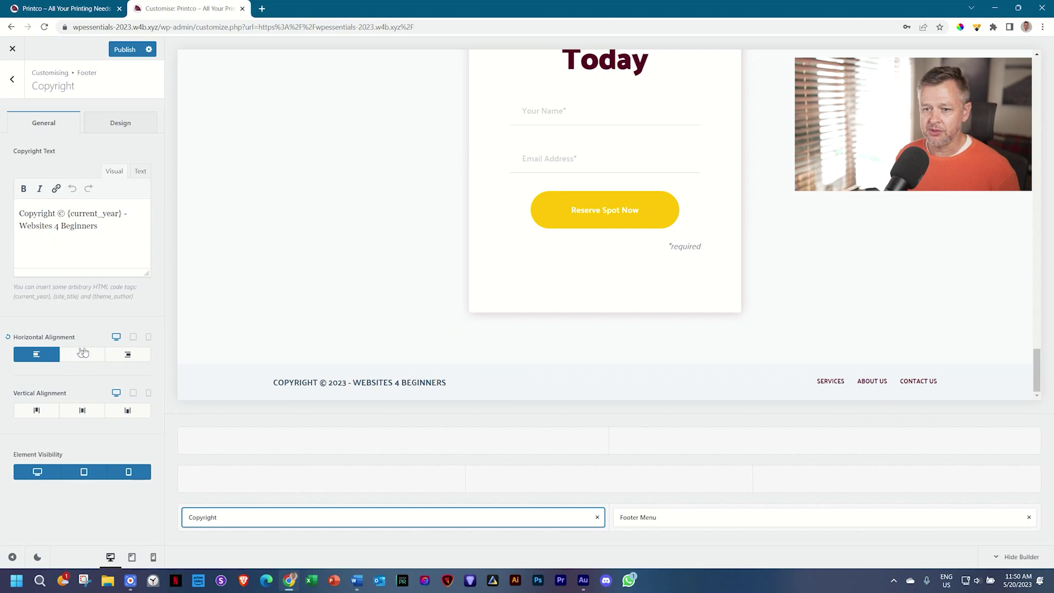
{"action": "left_click", "coordinate": [132, 337]}
{"action": "left_click", "coordinate": [93, 356]}
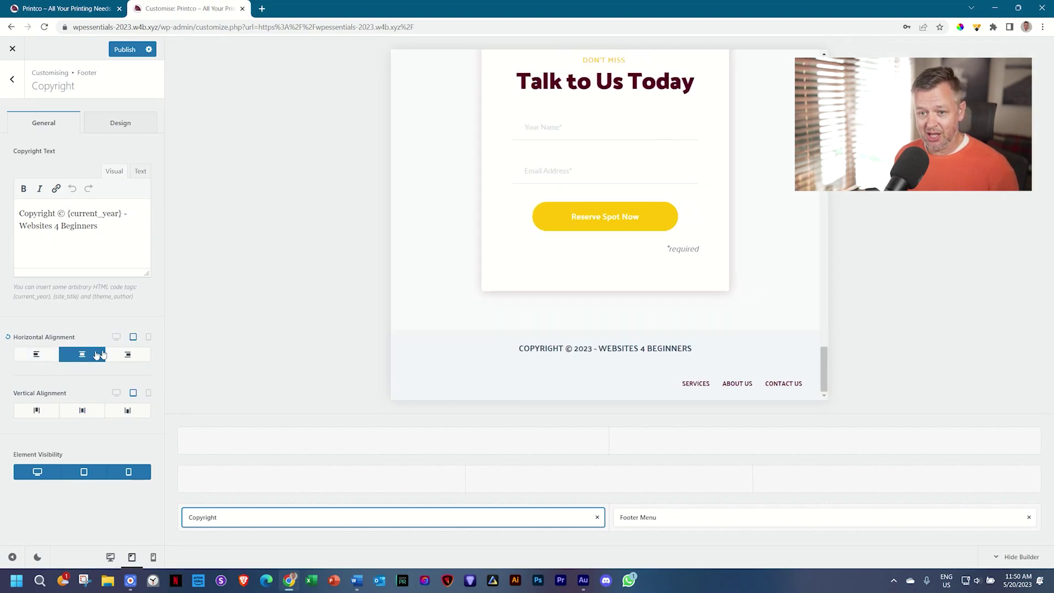
{"action": "left_click", "coordinate": [149, 337]}
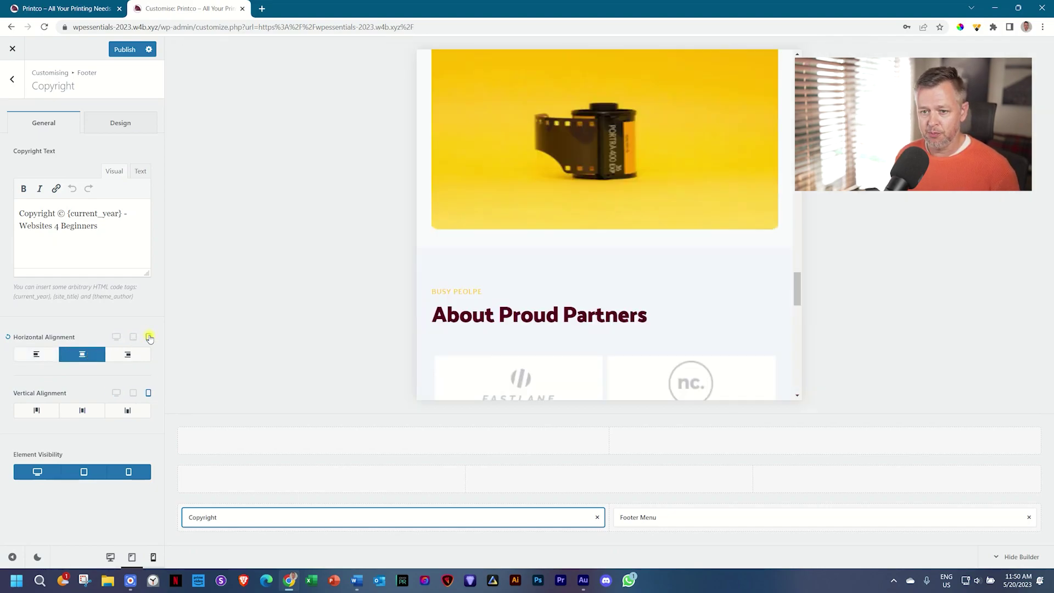
{"action": "scroll", "coordinate": [631, 312], "scroll_direction": "down", "scroll_amount": 10}
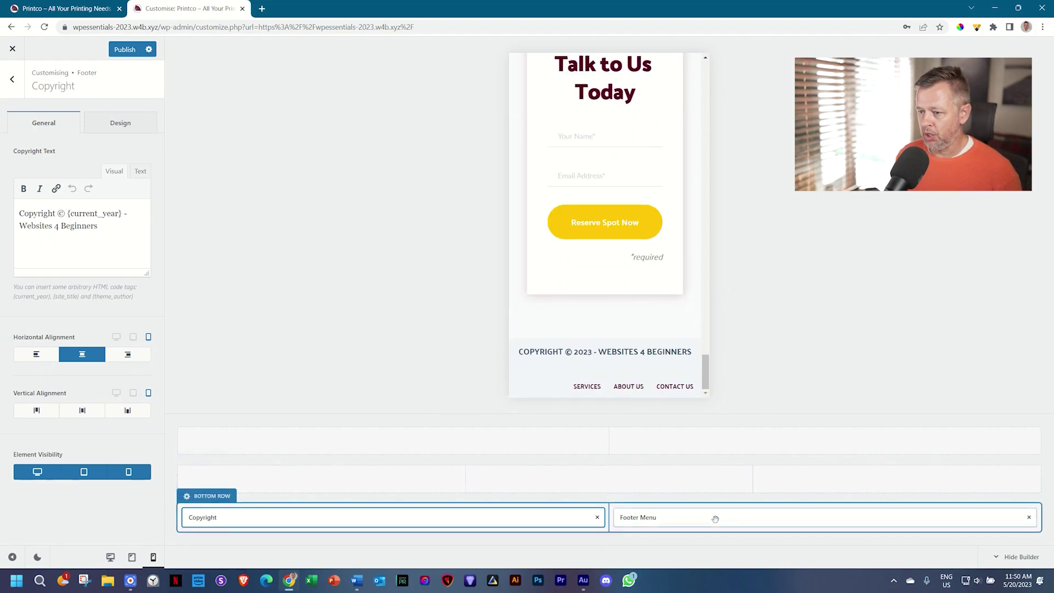
Step: Centre the Footer Menu's horizontal alignment on tablet
{"action": "left_click", "coordinate": [897, 518]}
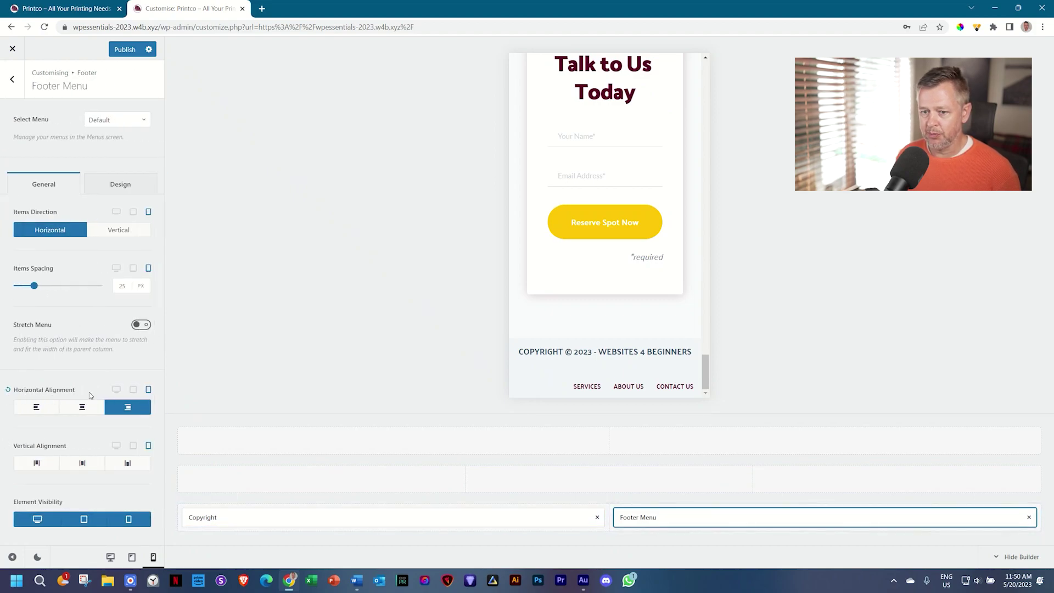
{"action": "left_click", "coordinate": [117, 390]}
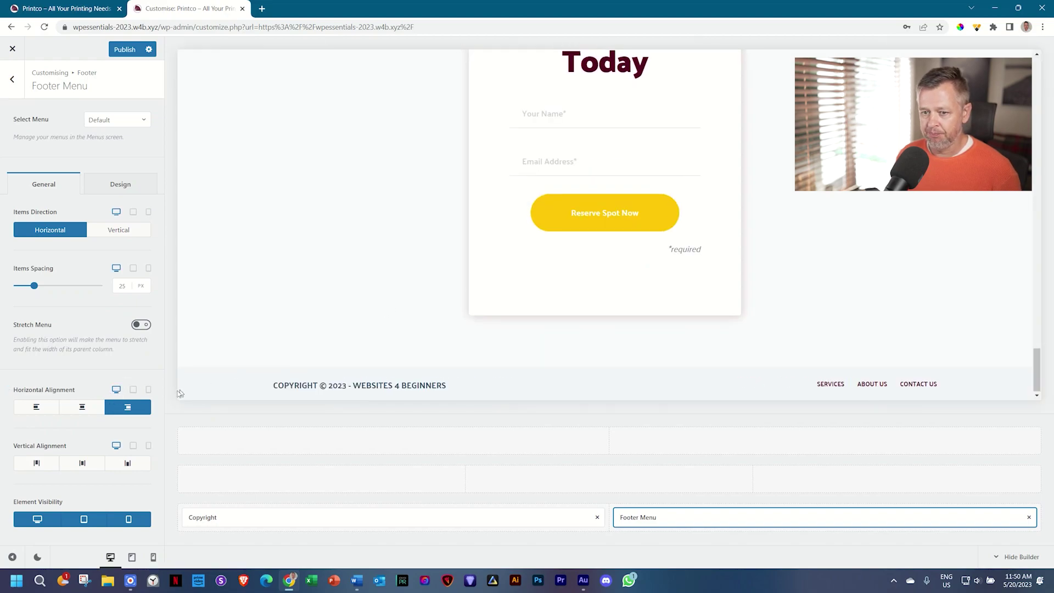
{"action": "left_click", "coordinate": [133, 389]}
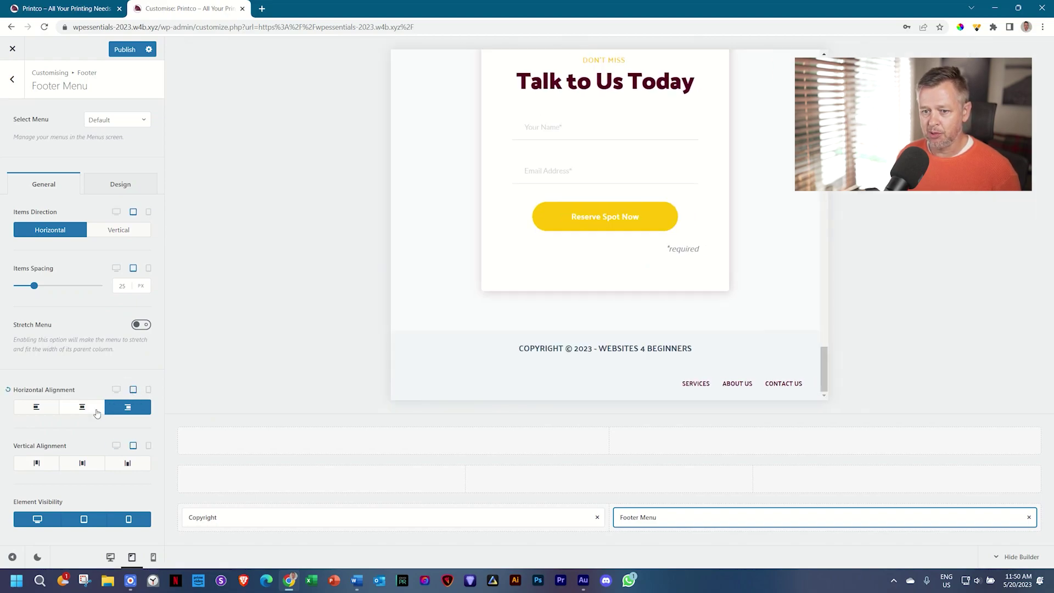
{"action": "left_click", "coordinate": [83, 409]}
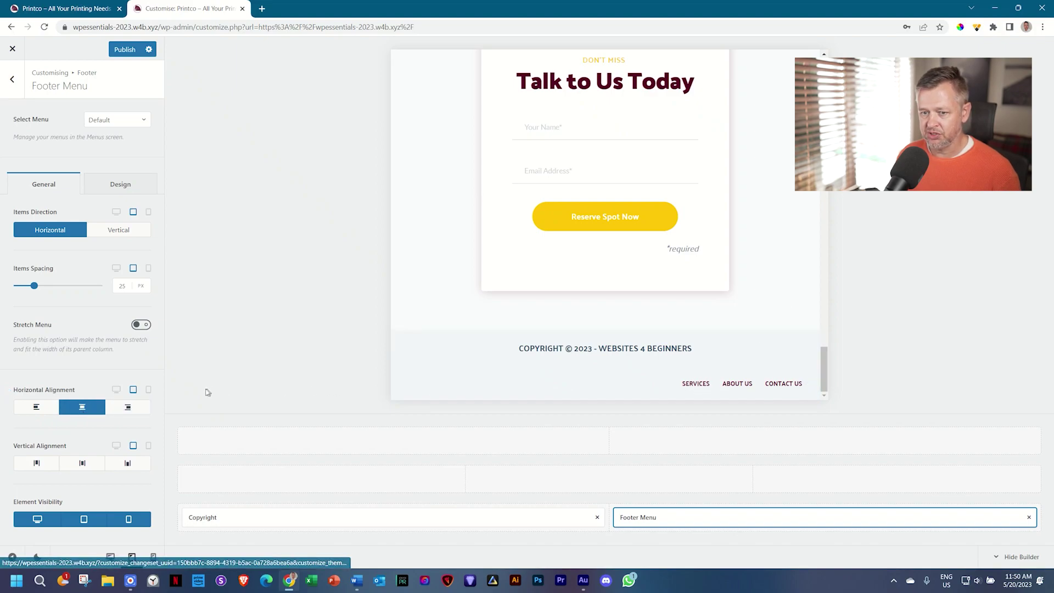
{"action": "left_click", "coordinate": [77, 408]}
{"action": "left_click", "coordinate": [547, 361]}
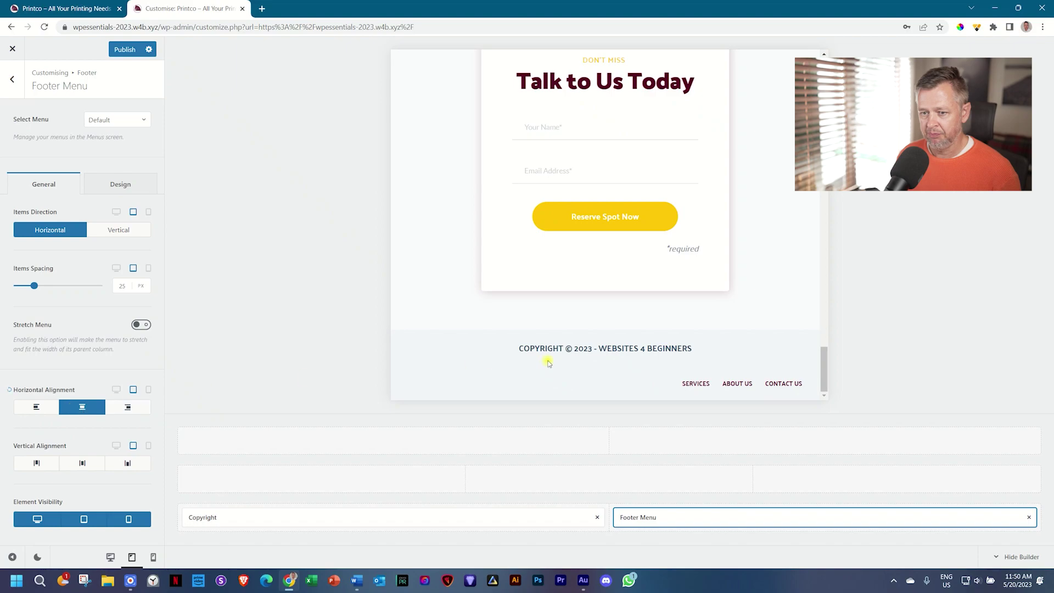
Step: Keep the Footer Menu centred on mobile and widen its mobile Items Spacing to 38 px
{"action": "left_click", "coordinate": [148, 389]}
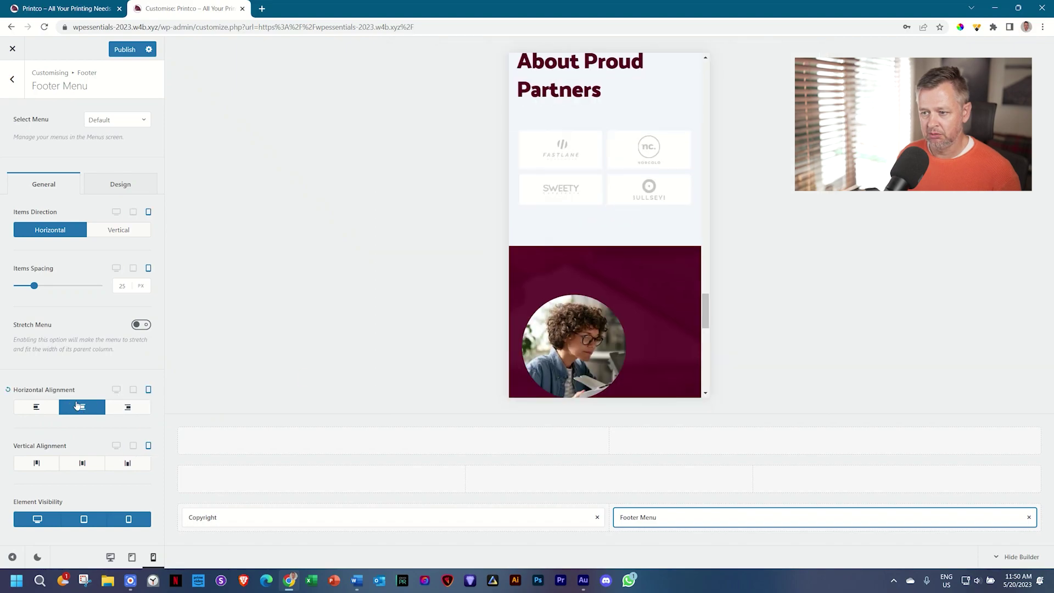
{"action": "scroll", "coordinate": [568, 327], "scroll_direction": "down", "scroll_amount": 8}
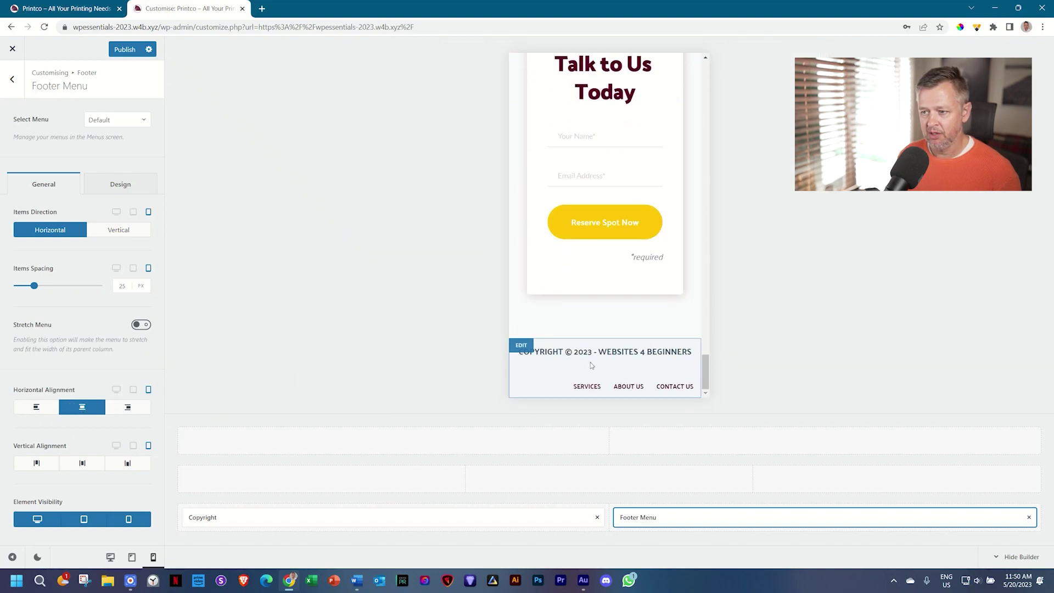
{"action": "scroll", "coordinate": [596, 379], "scroll_direction": "up", "scroll_amount": 15}
{"action": "scroll", "coordinate": [598, 387], "scroll_direction": "down", "scroll_amount": 5}
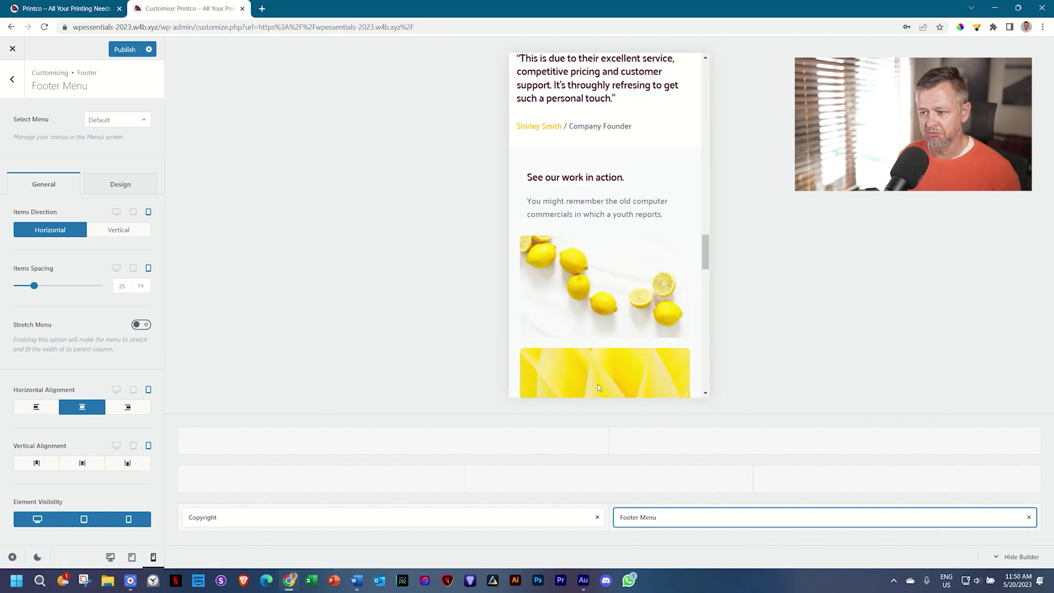
{"action": "scroll", "coordinate": [598, 387], "scroll_direction": "down", "scroll_amount": 10}
{"action": "left_click", "coordinate": [92, 408]}
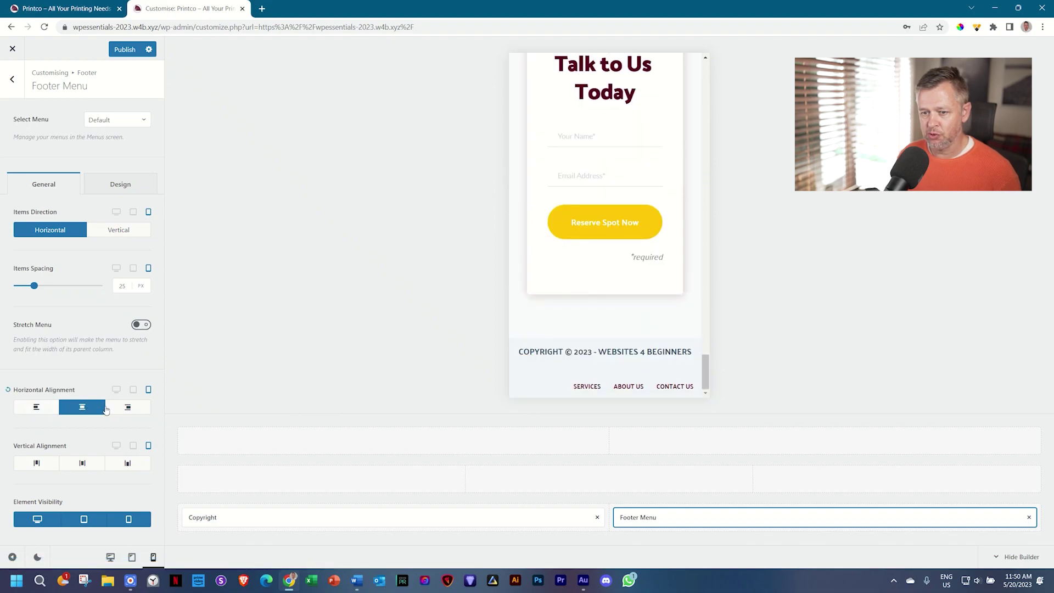
{"action": "left_click", "coordinate": [140, 409]}
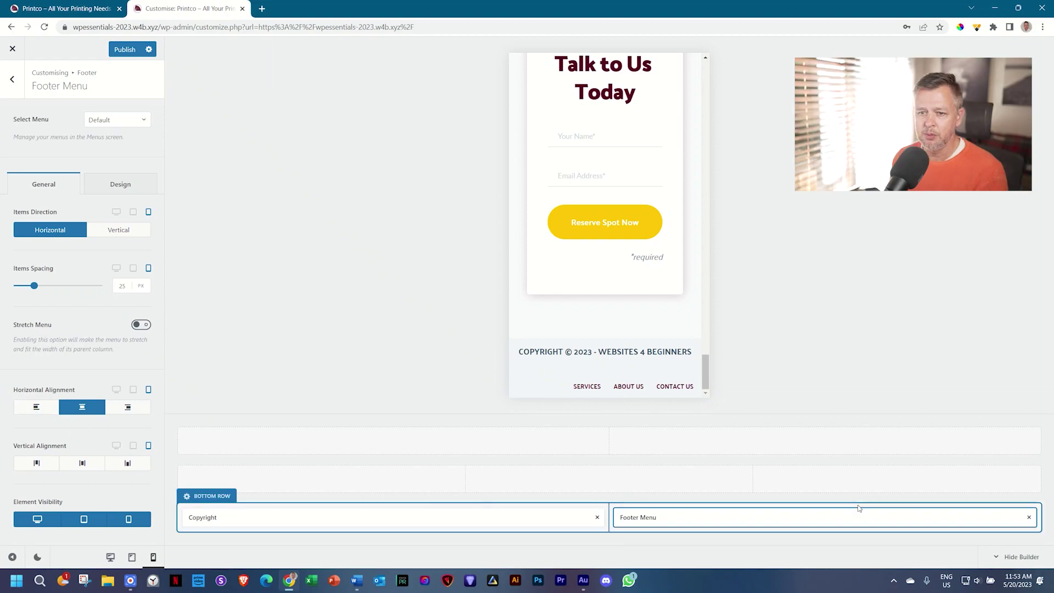
{"action": "mouse_move", "coordinate": [34, 285]}
{"action": "left_mouse_down"}
{"action": "mouse_move", "coordinate": [8, 286]}
{"action": "mouse_move", "coordinate": [85, 286]}
{"action": "mouse_move", "coordinate": [45, 286]}
{"action": "left_mouse_up"}
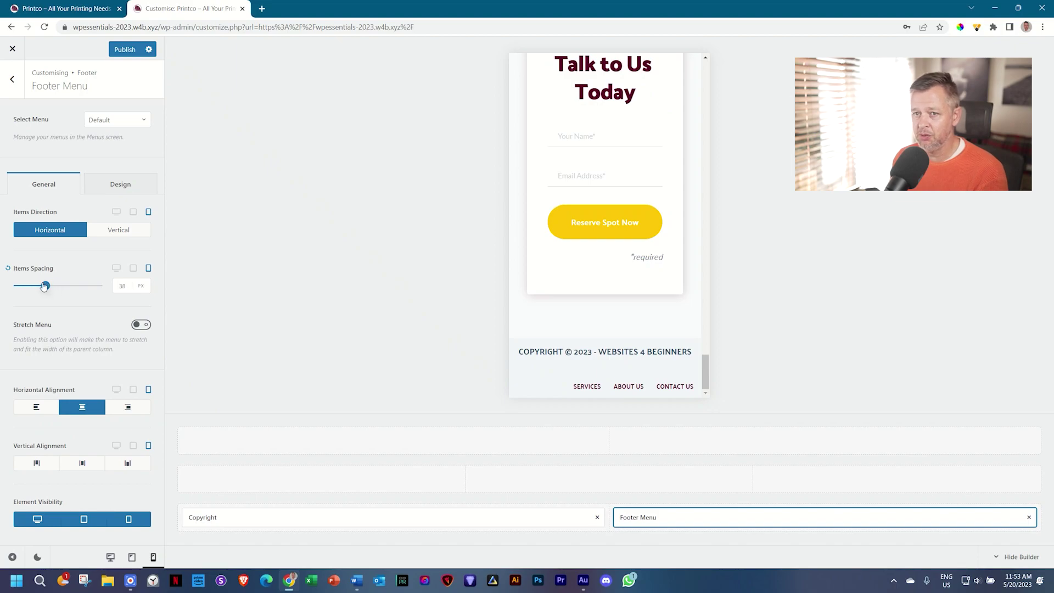
Step: Publish and reload, then open Footer Menu settings in the mobile preview
{"action": "left_click", "coordinate": [126, 55]}
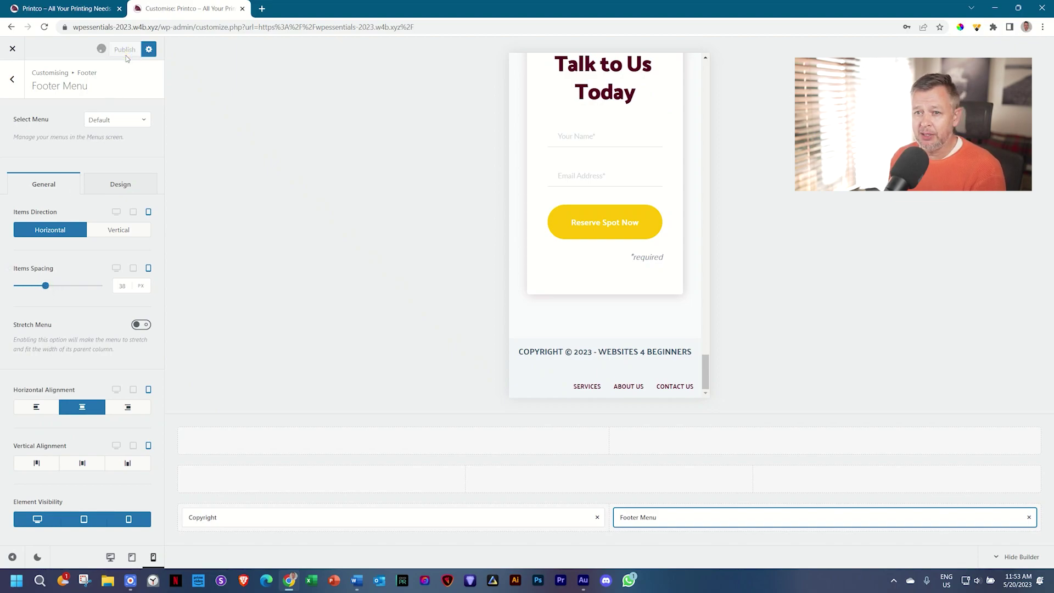
{"action": "left_click", "coordinate": [51, 30]}
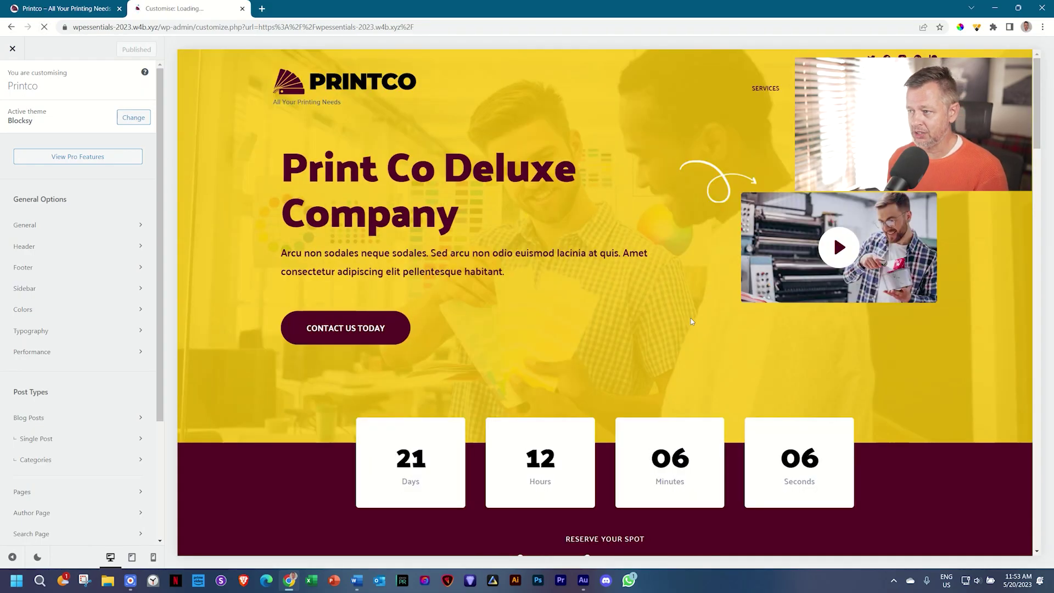
{"action": "scroll", "coordinate": [812, 236], "scroll_direction": "down", "scroll_amount": 5}
{"action": "scroll", "coordinate": [814, 236], "scroll_direction": "down", "scroll_amount": 15}
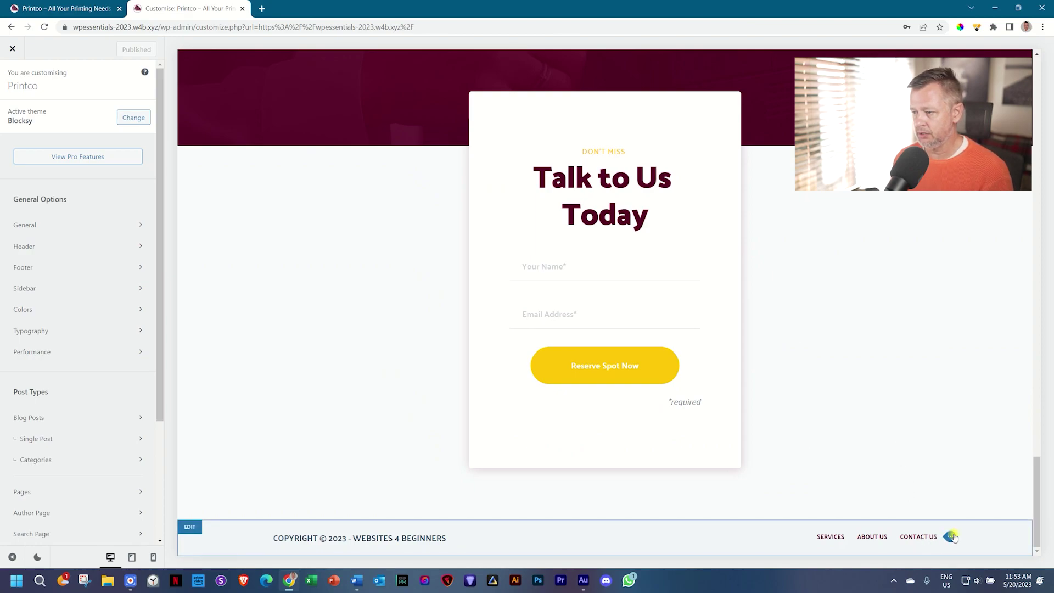
{"action": "left_click", "coordinate": [948, 535]}
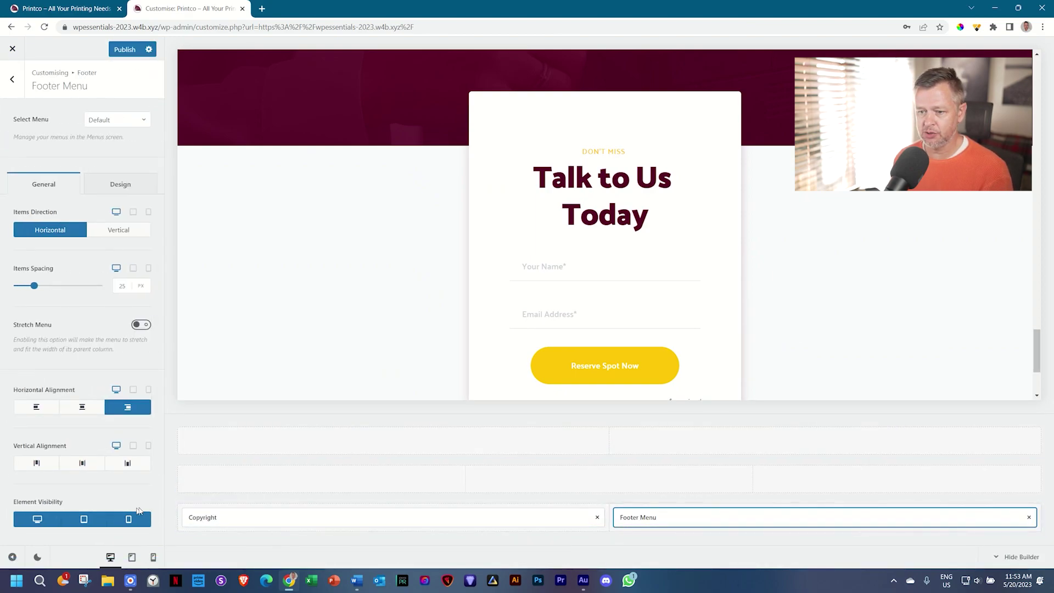
{"action": "left_click", "coordinate": [153, 557]}
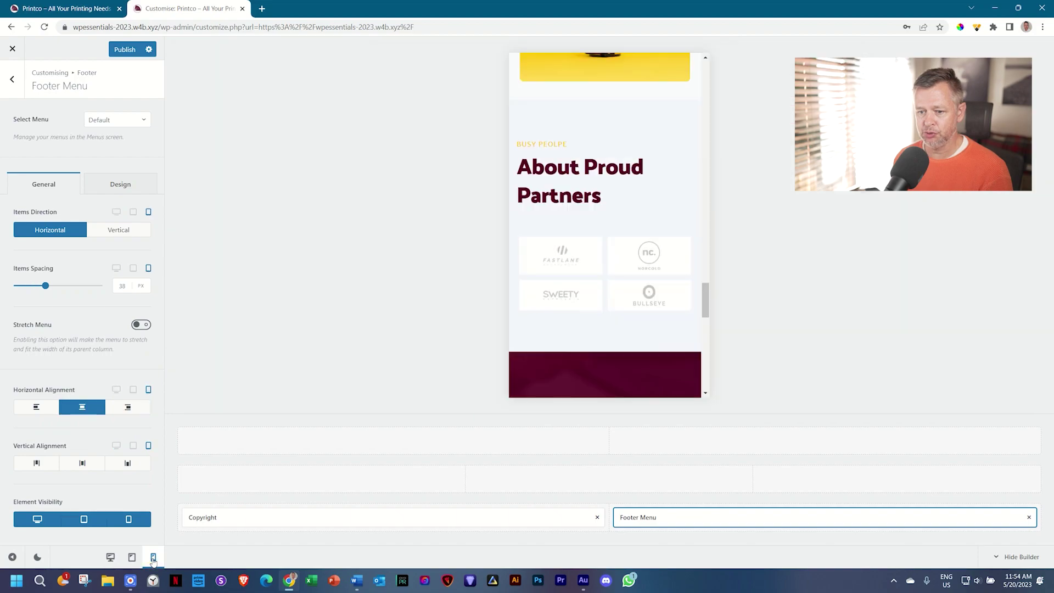
{"action": "scroll", "coordinate": [624, 313], "scroll_direction": "down", "scroll_amount": 8}
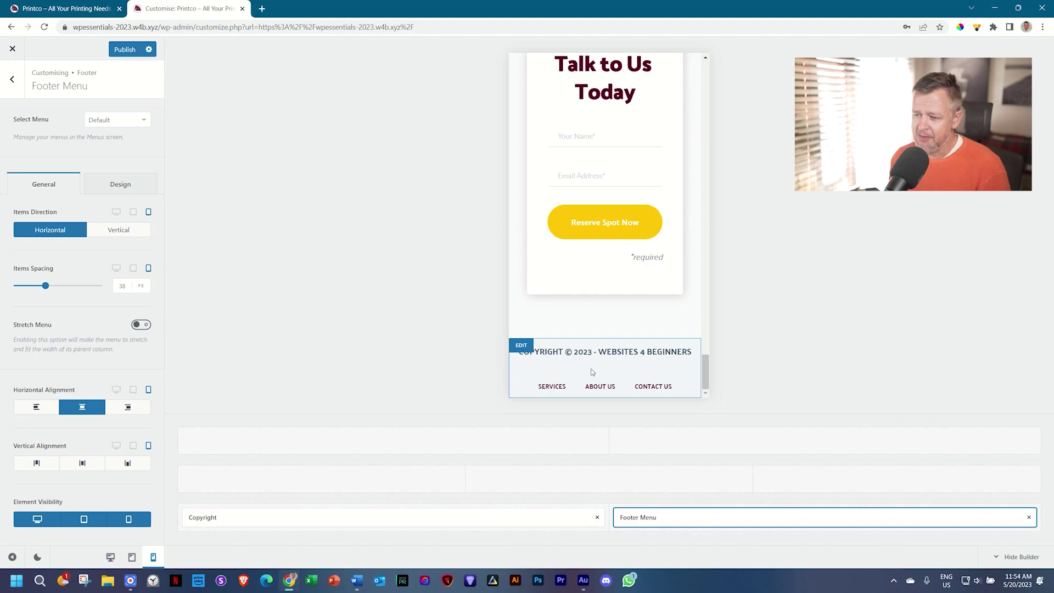
Step: In the footer Bottom Row, set mobile Columns Spacing to 25 px and Widgets Spacing to 38 px
{"action": "left_click", "coordinate": [522, 348]}
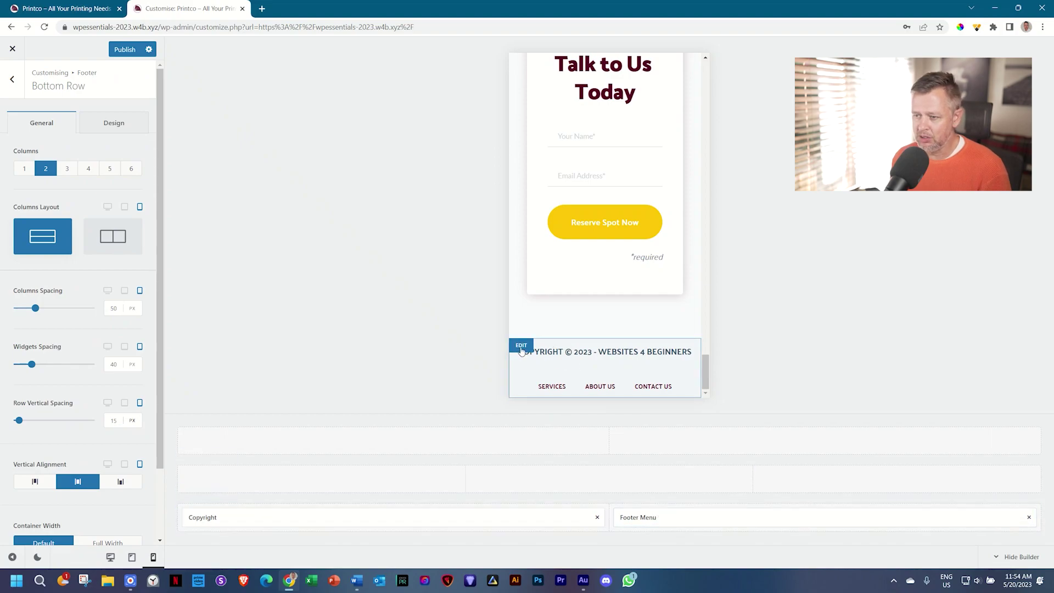
{"action": "left_click", "coordinate": [199, 497]}
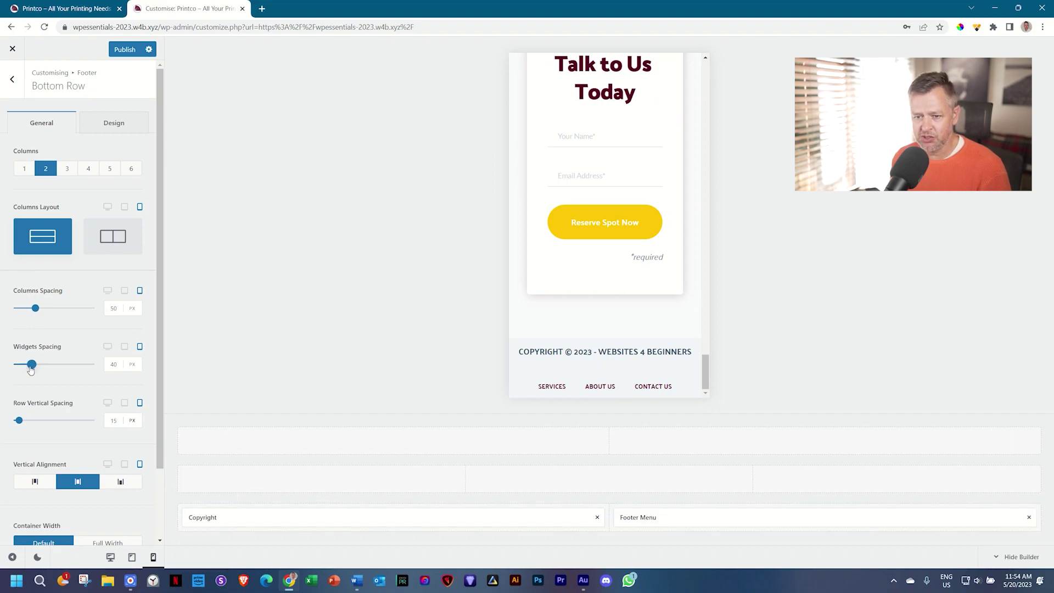
{"action": "left_click_drag", "start_coordinate": [31, 368], "coordinate": [22, 369]}
{"action": "left_click_drag", "start_coordinate": [33, 309], "coordinate": [23, 308]}
{"action": "left_click_drag", "start_coordinate": [24, 363], "coordinate": [31, 365]}
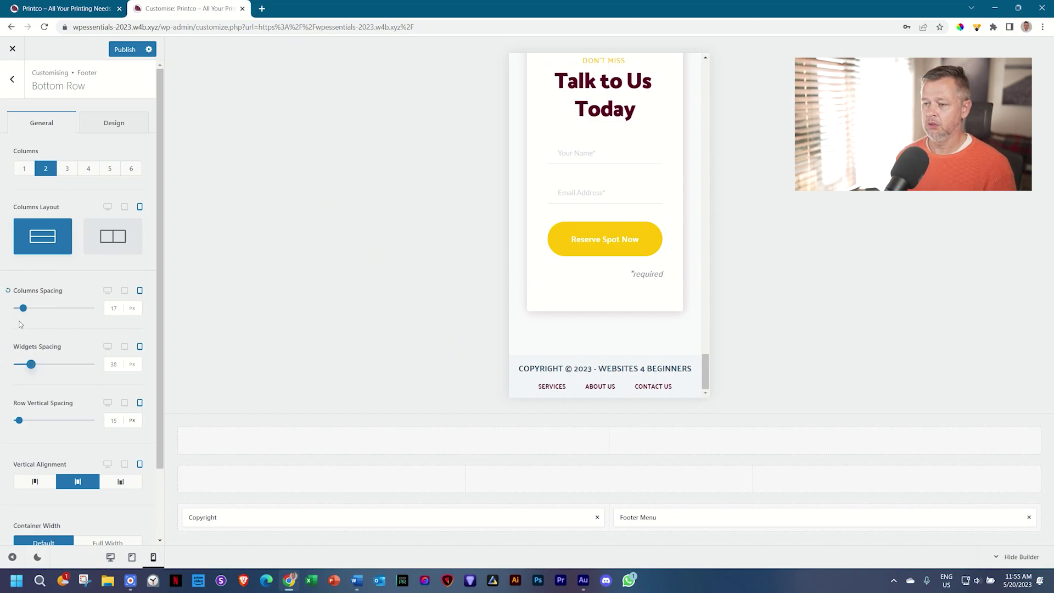
{"action": "left_click_drag", "start_coordinate": [24, 313], "coordinate": [23, 314]}
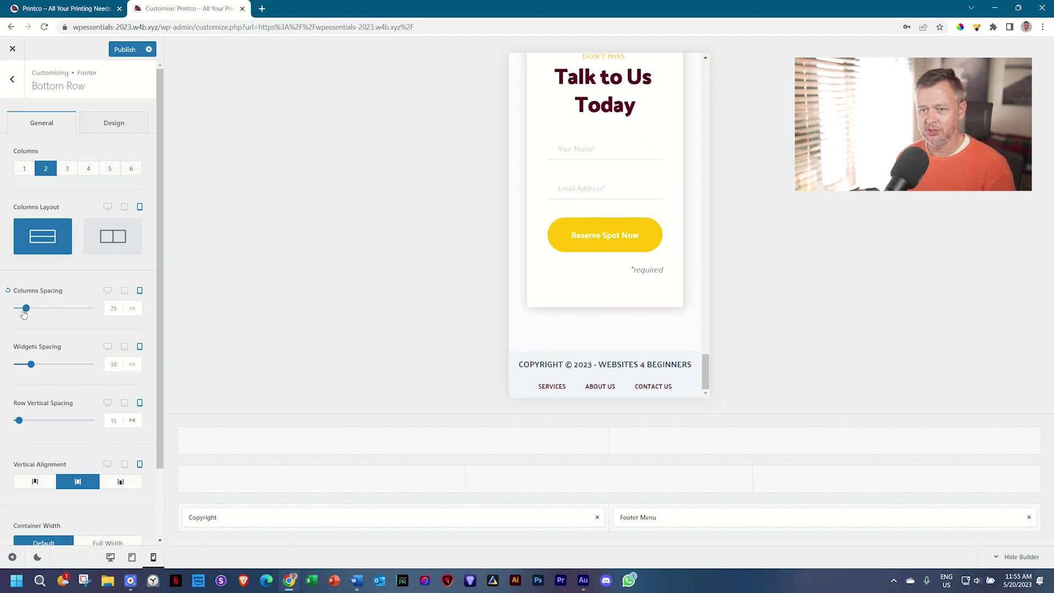
{"action": "scroll", "coordinate": [43, 337], "scroll_direction": "down", "scroll_amount": 2}
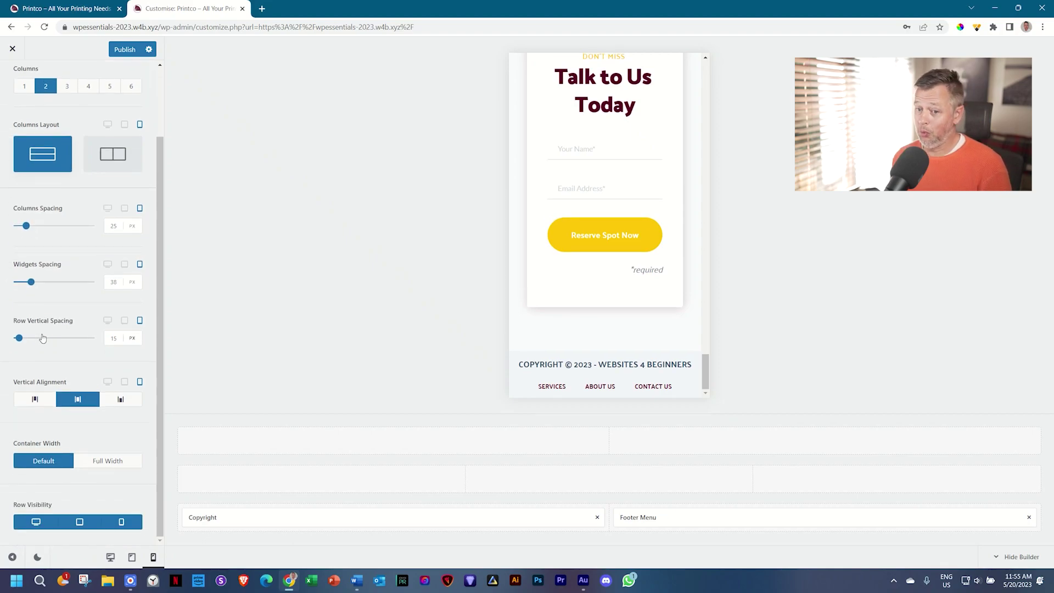
{"action": "scroll", "coordinate": [43, 339], "scroll_direction": "up", "scroll_amount": 1}
{"action": "scroll", "coordinate": [42, 339], "scroll_direction": "up", "scroll_amount": 1}
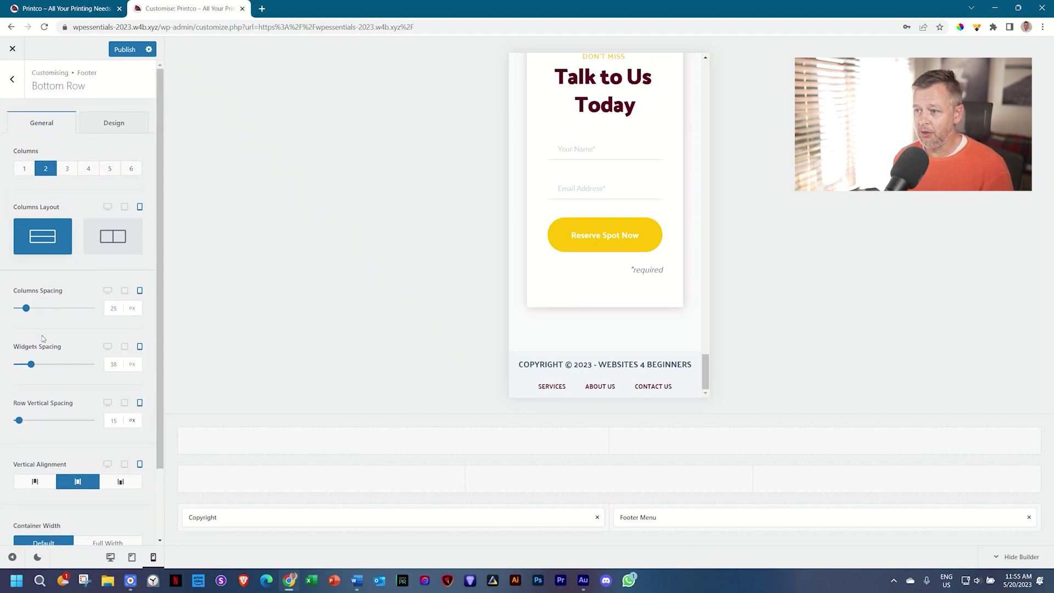
{"action": "scroll", "coordinate": [631, 201], "scroll_direction": "up", "scroll_amount": 10}
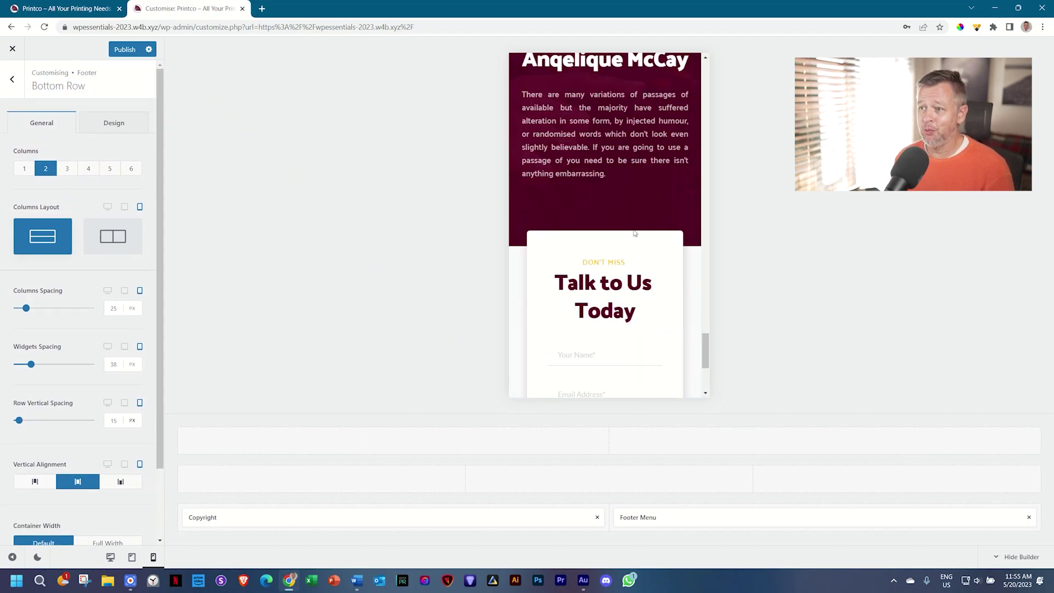
{"action": "scroll", "coordinate": [634, 230], "scroll_direction": "down", "scroll_amount": 5}
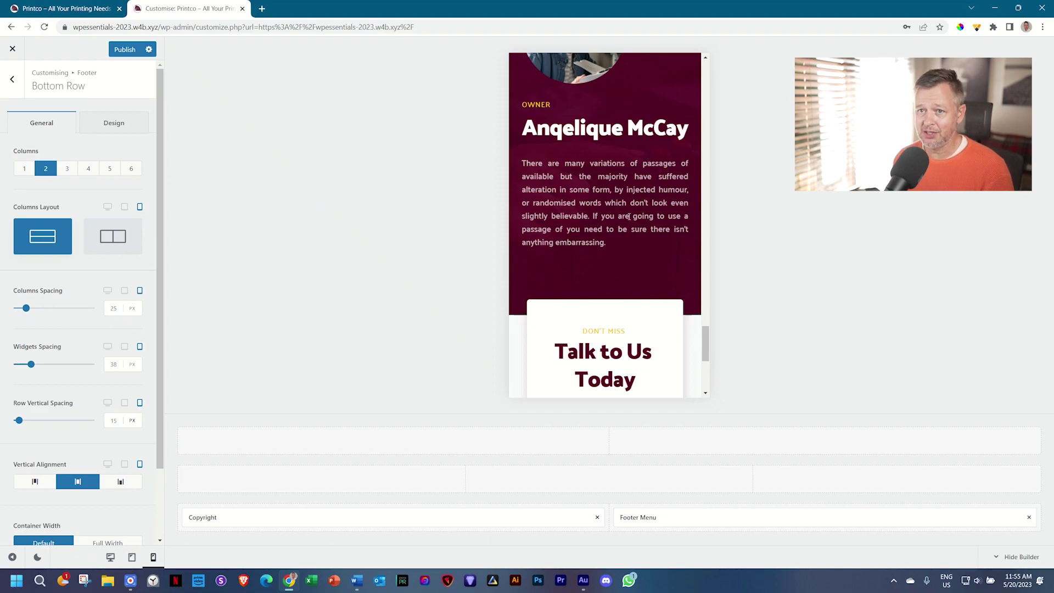
Step: Publish the footer spacing changes and exit to the live Printco home page
{"action": "left_click", "coordinate": [122, 52]}
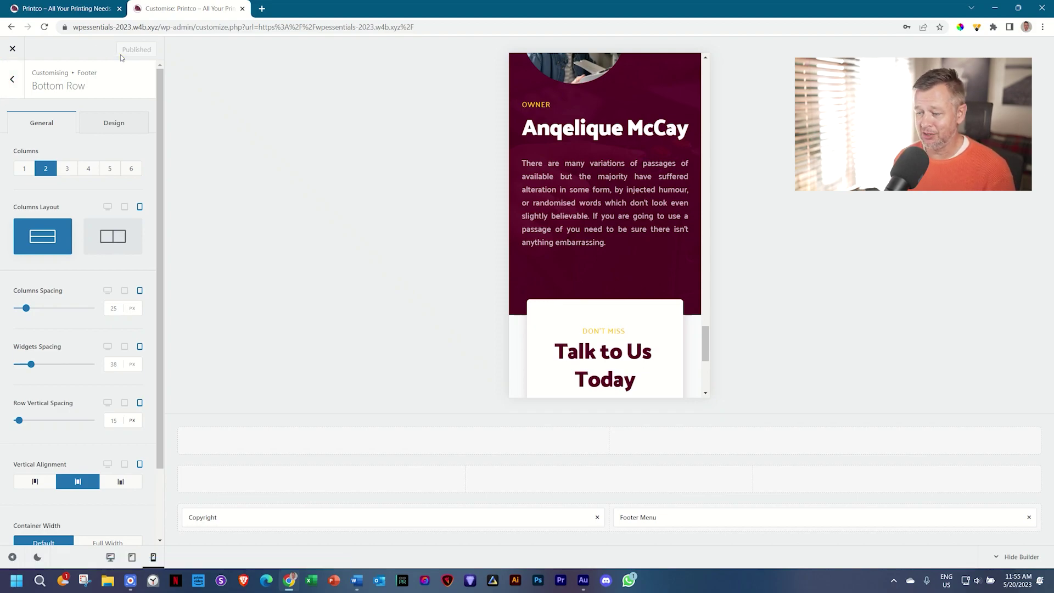
{"action": "left_click", "coordinate": [13, 49]}
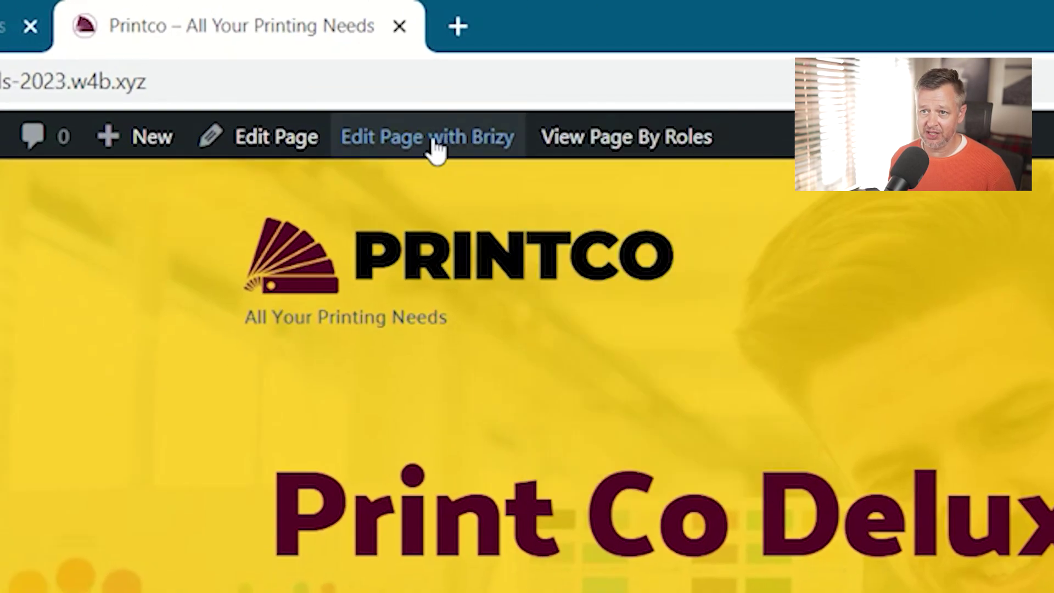
Step: Open the home page in the Brizy editor in its mobile layout
{"action": "left_click", "coordinate": [434, 148]}
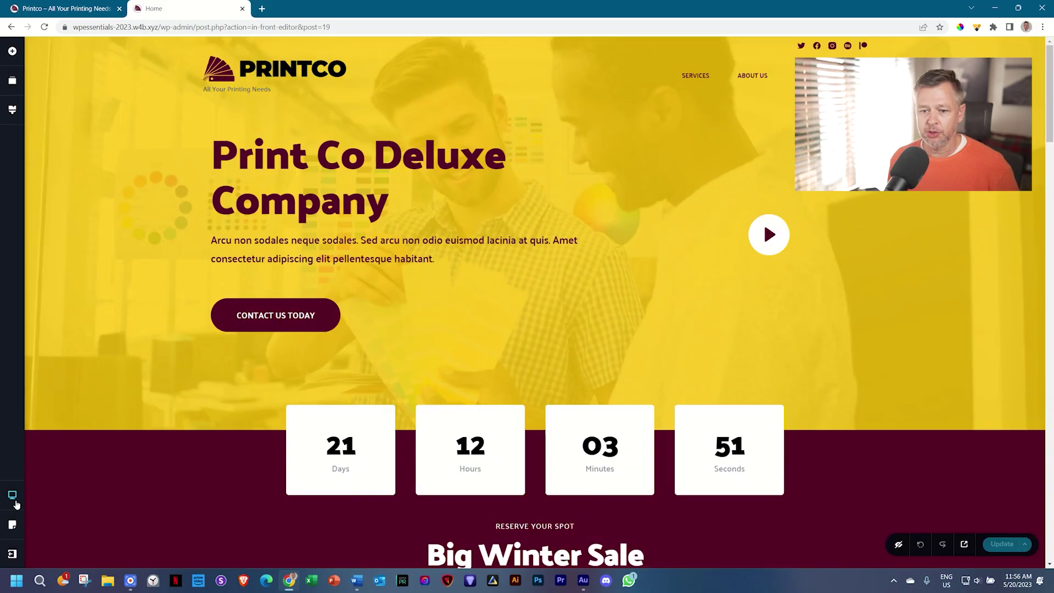
{"action": "left_click", "coordinate": [12, 495]}
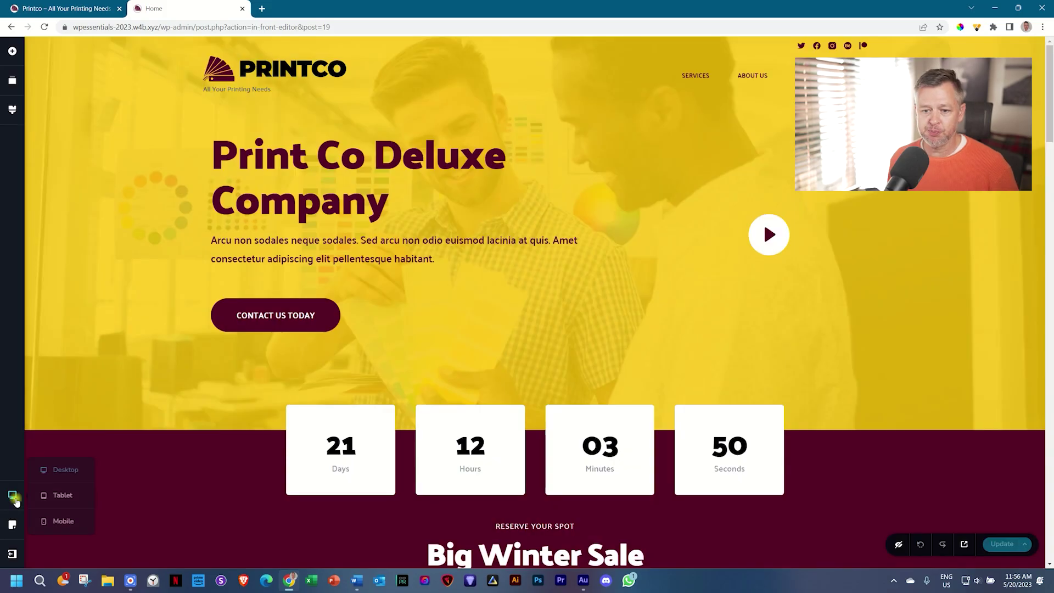
{"action": "left_click", "coordinate": [57, 526]}
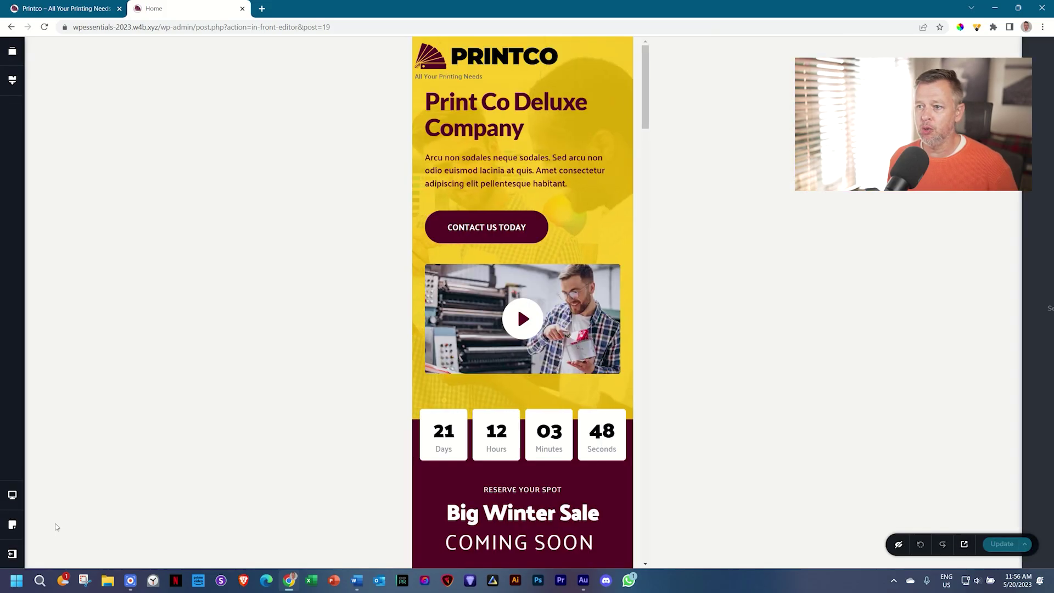
Step: Change the owner bio paragraph from justified to left-aligned on mobile
{"action": "scroll", "coordinate": [490, 166], "scroll_direction": "down", "scroll_amount": 3}
{"action": "scroll", "coordinate": [490, 167], "scroll_direction": "down", "scroll_amount": 15}
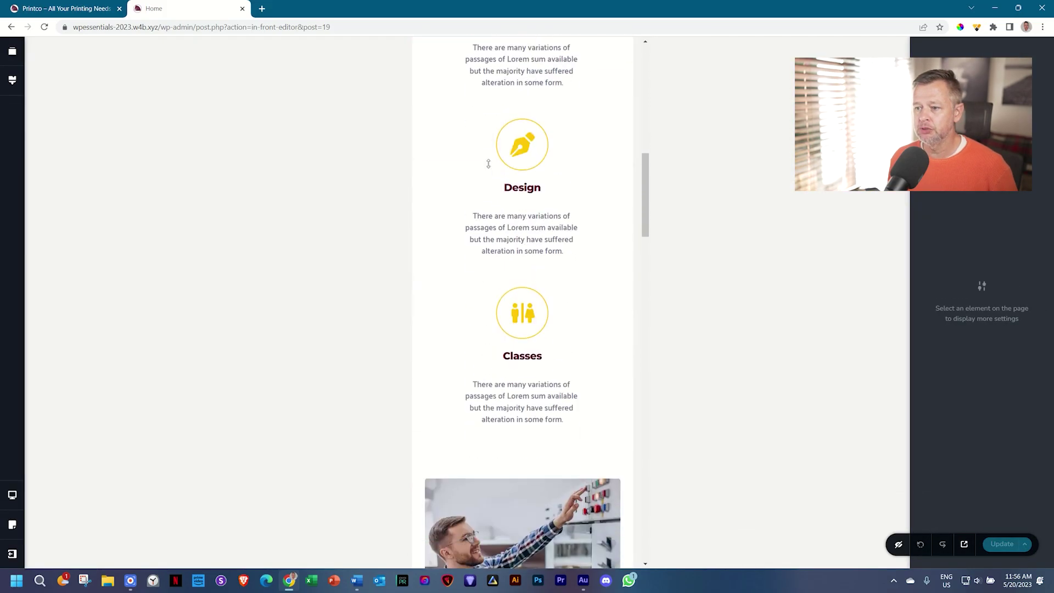
{"action": "scroll", "coordinate": [490, 166], "scroll_direction": "down", "scroll_amount": 15}
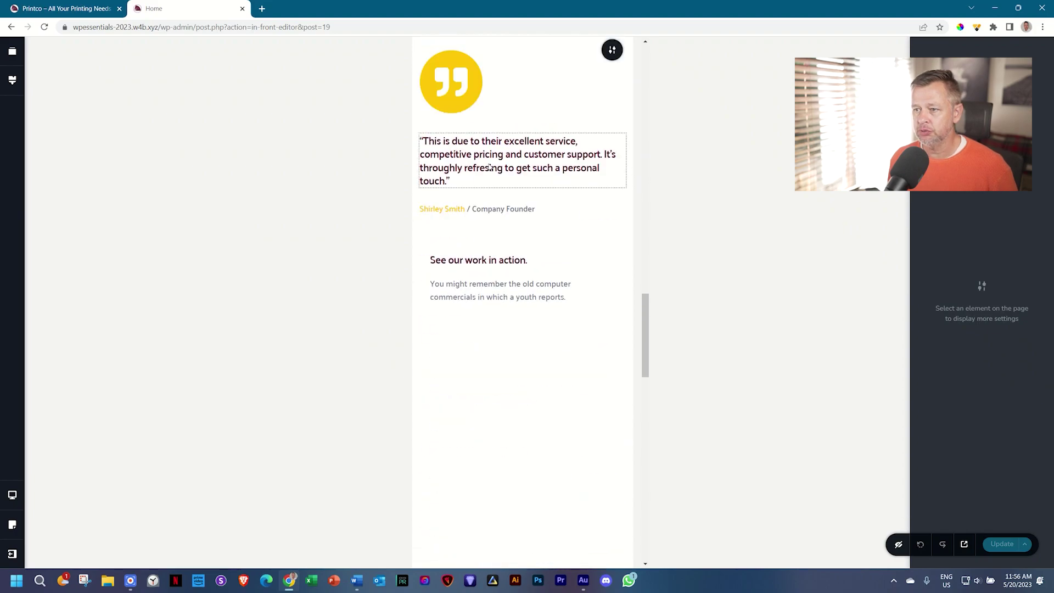
{"action": "scroll", "coordinate": [489, 167], "scroll_direction": "down", "scroll_amount": 10}
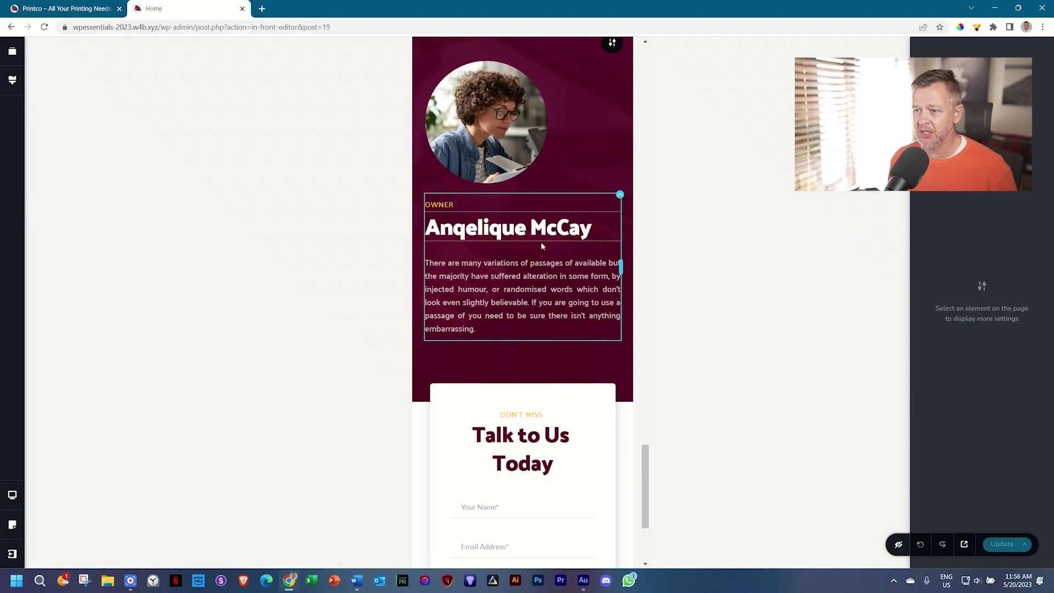
{"action": "left_click", "coordinate": [497, 283]}
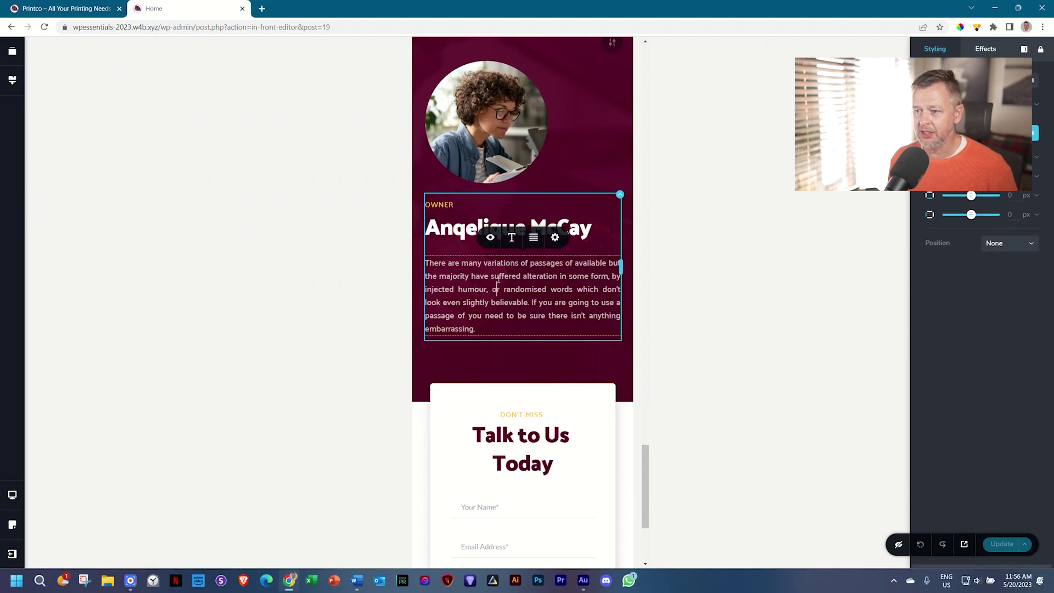
{"action": "left_click", "coordinate": [533, 237]}
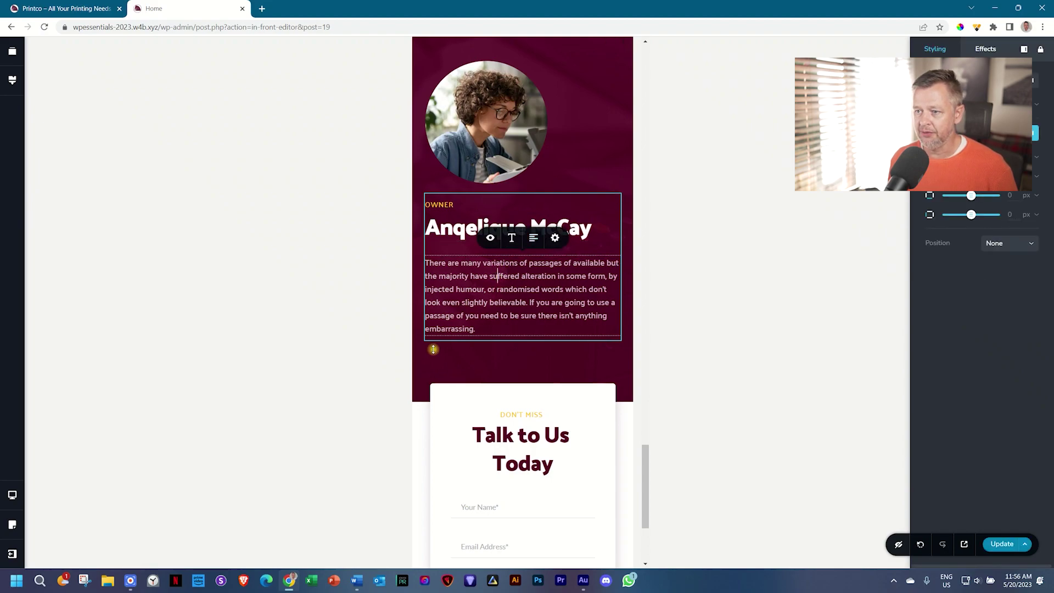
{"action": "key", "text": "Escape"}
{"action": "scroll", "coordinate": [545, 372], "scroll_direction": "down", "scroll_amount": 4}
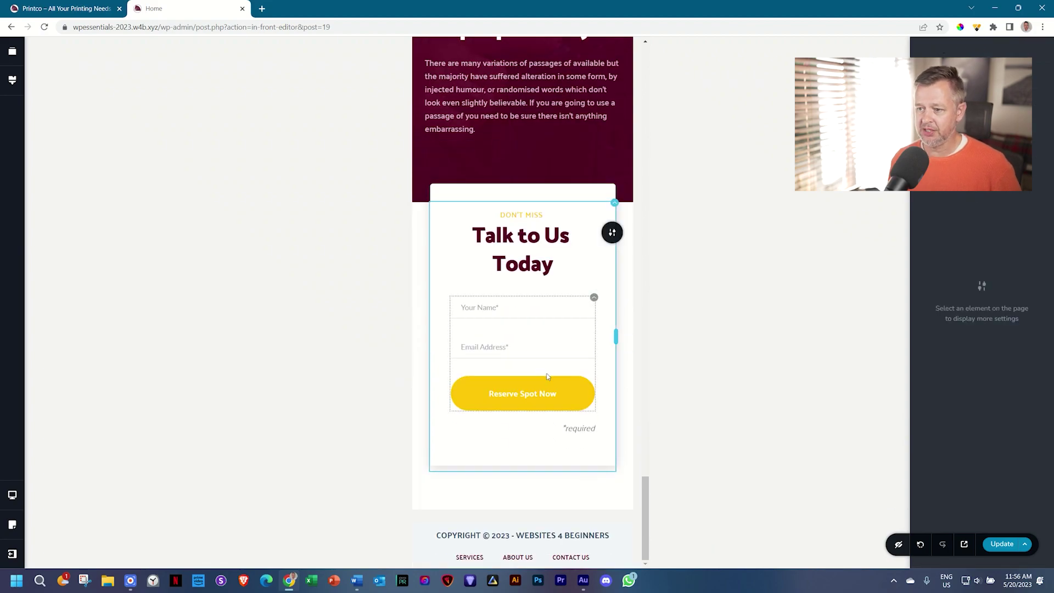
{"action": "scroll", "coordinate": [547, 377], "scroll_direction": "up", "scroll_amount": 15}
{"action": "scroll", "coordinate": [548, 376], "scroll_direction": "up", "scroll_amount": 10}
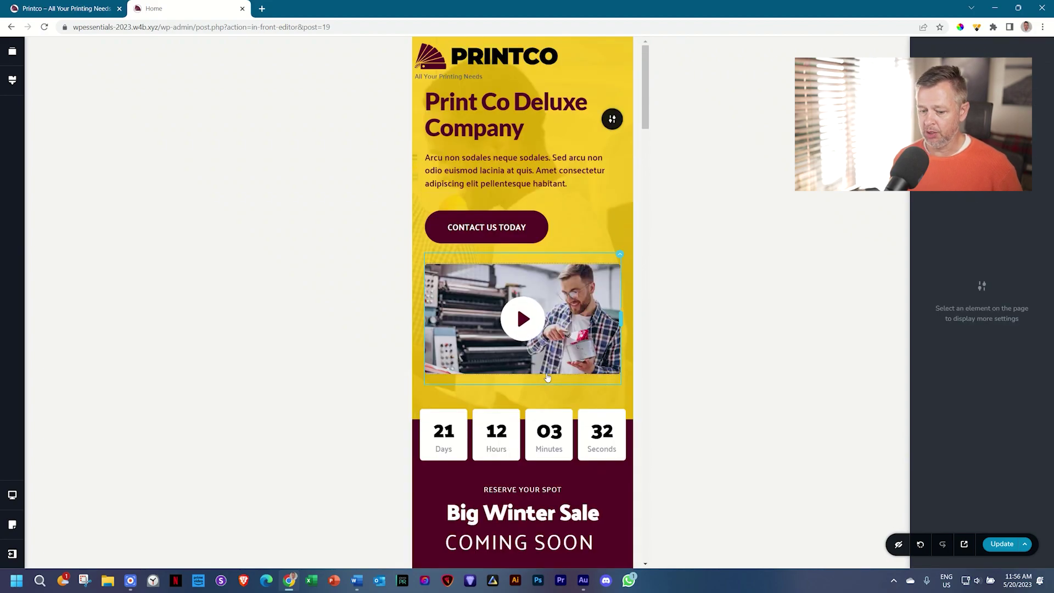
Step: Save the Brizy home page with its left-aligned mobile text, returning to the desktop layout
{"action": "key", "text": "ctrl+s"}
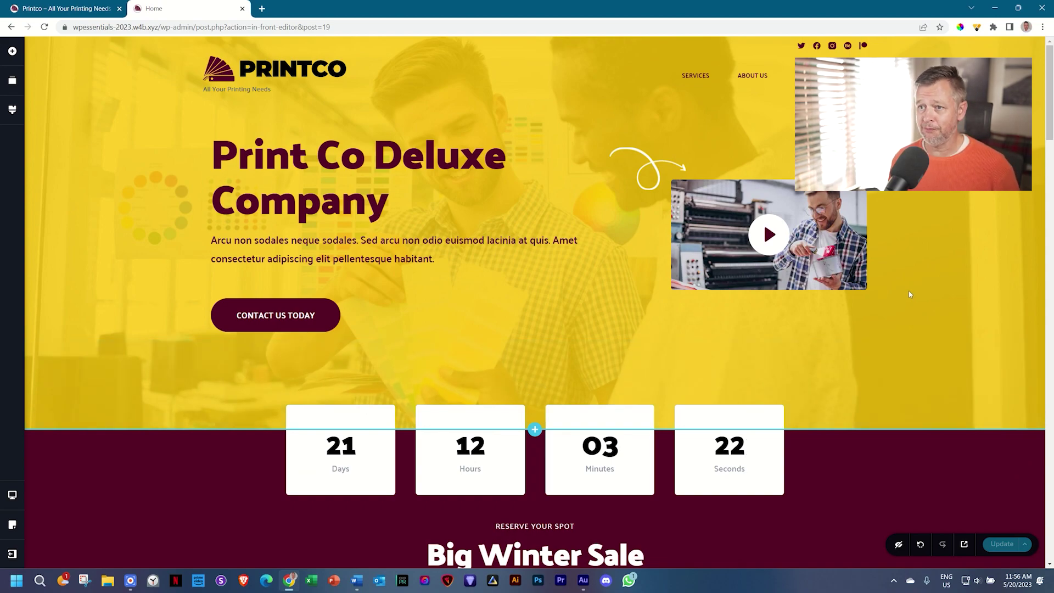
{"action": "left_click_drag", "start_coordinate": [1048, 109], "coordinate": [1049, 75]}
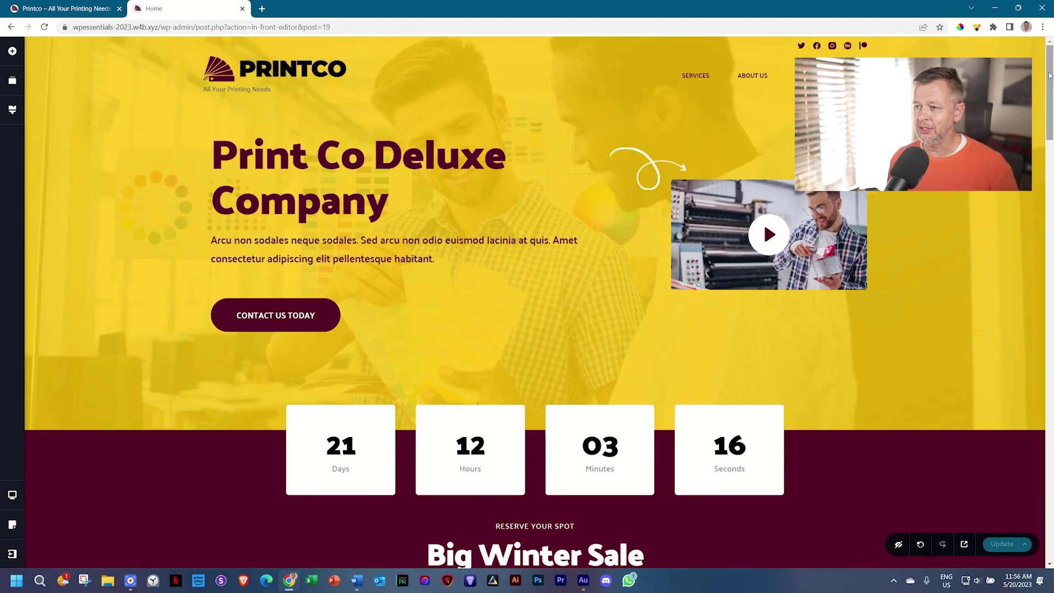